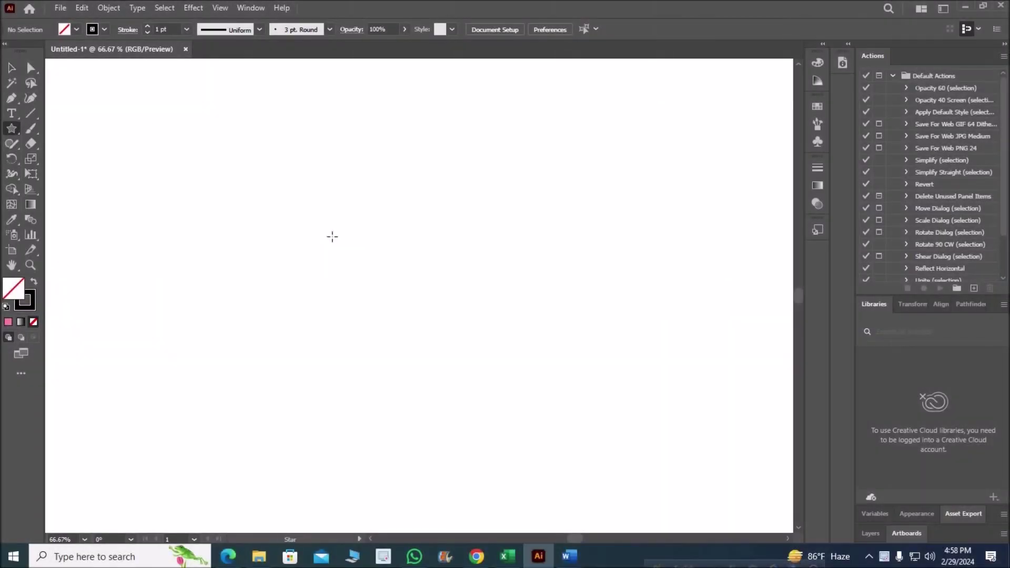
# Step: Draw an eight-point star, enlarge it to about 576 px, and round all its corners
pyautogui.click(331, 234)
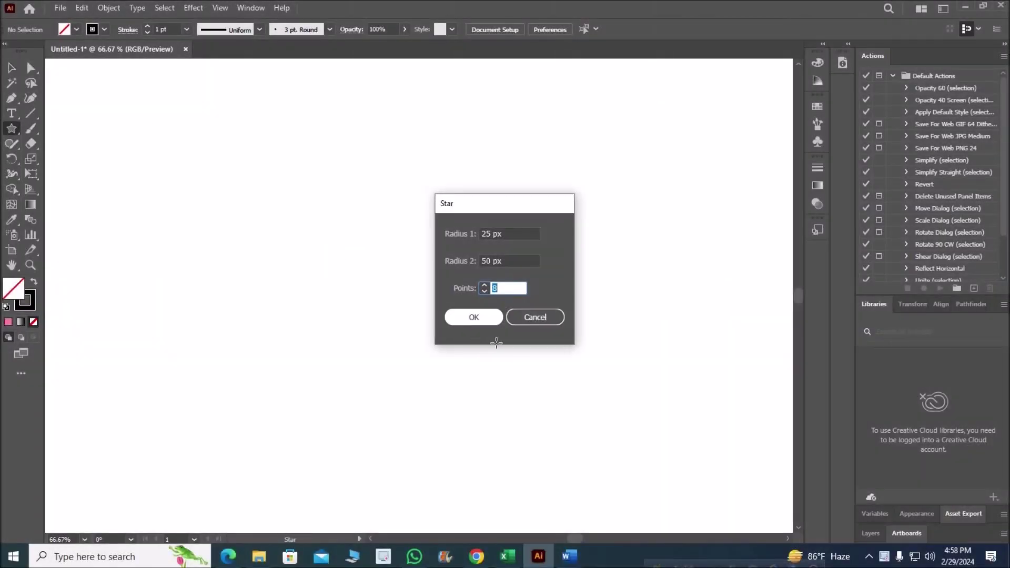
pyautogui.press('Return')
pyautogui.press('v')
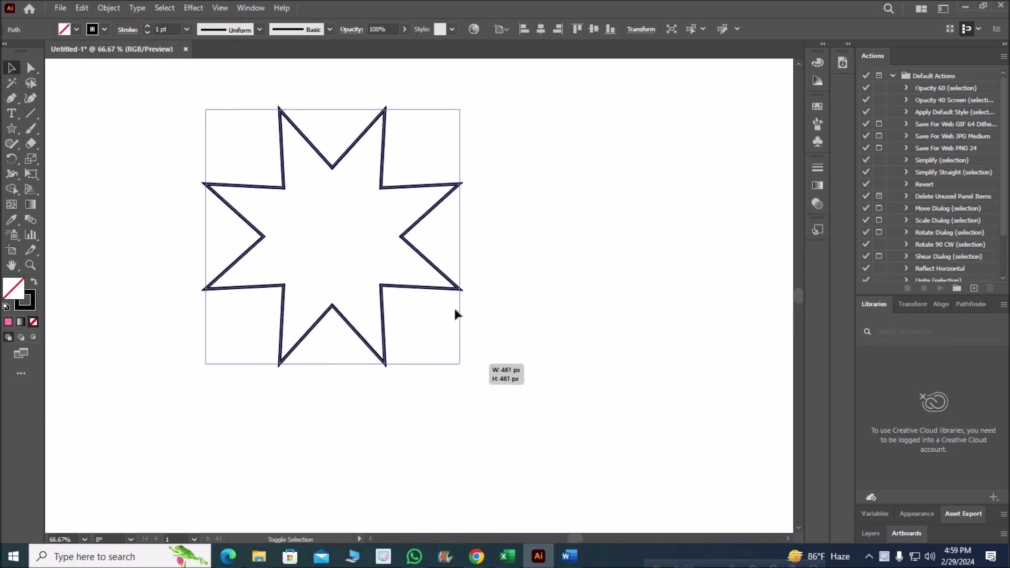
pyautogui.moveTo(359, 263); pyautogui.dragTo(549, 452)
pyautogui.press('a')
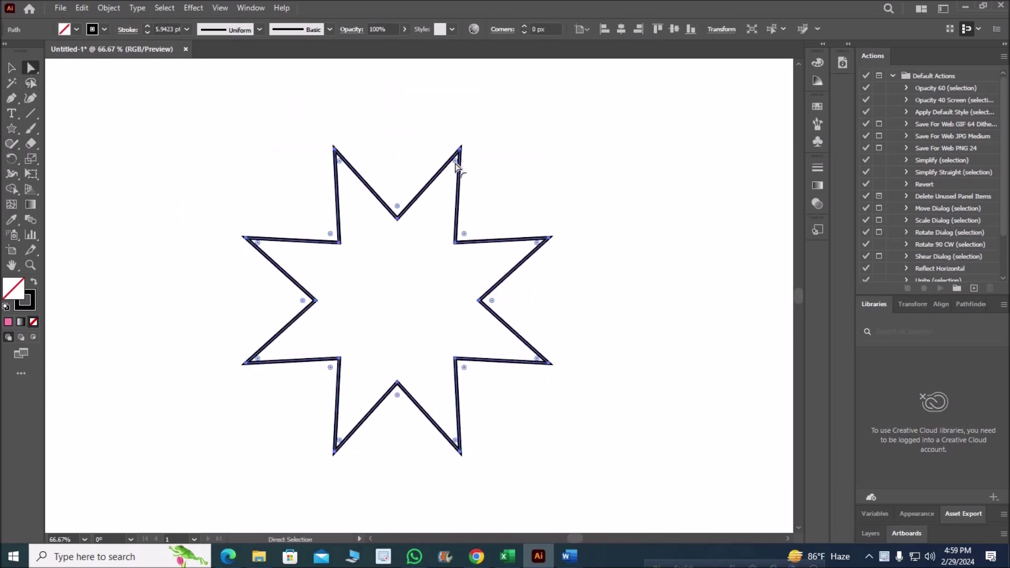
pyautogui.moveTo(456, 164); pyautogui.dragTo(520, 281)
# Step: Paste a copy of the rounded star in front of the original
pyautogui.click(11, 67)
pyautogui.click(456, 203)
pyautogui.click(82, 9)
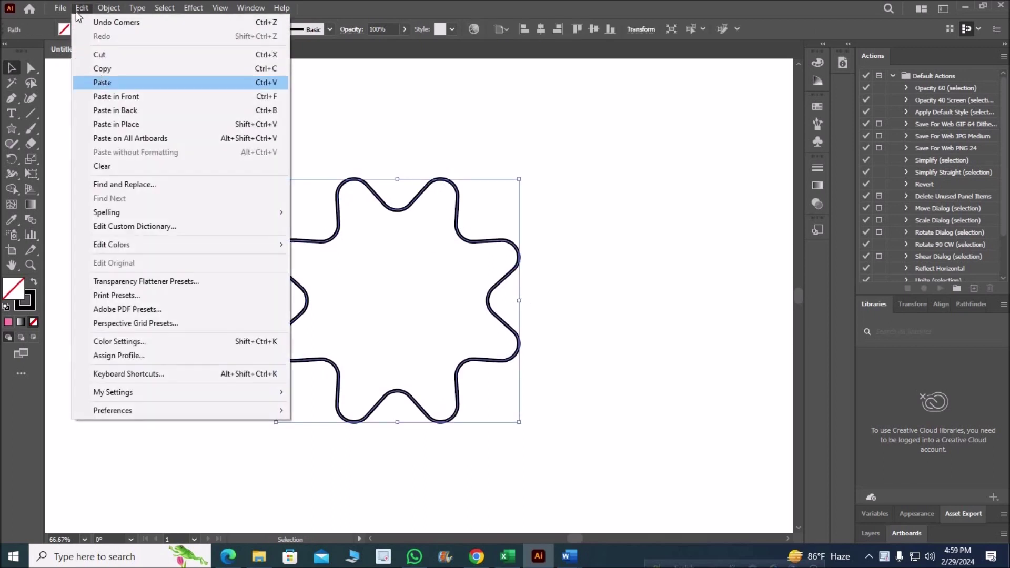
pyautogui.click(151, 96)
pyautogui.click(641, 282)
pyautogui.click(489, 242)
# Step: Rotate the copy 45° and centre both stars on each other horizontally and vertically
pyautogui.moveTo(525, 176); pyautogui.dragTo(617, 293)
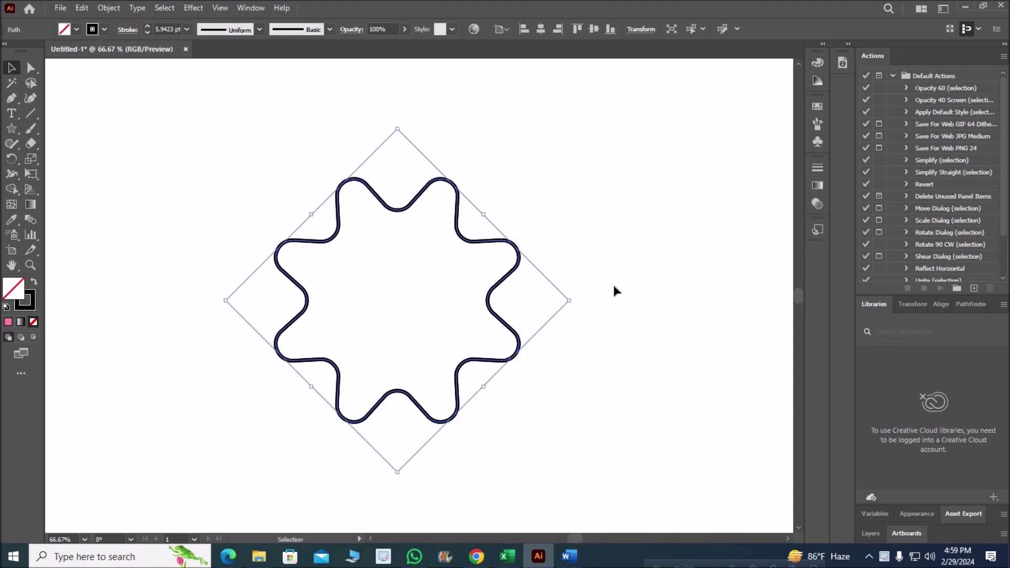
pyautogui.moveTo(523, 170); pyautogui.dragTo(563, 230)
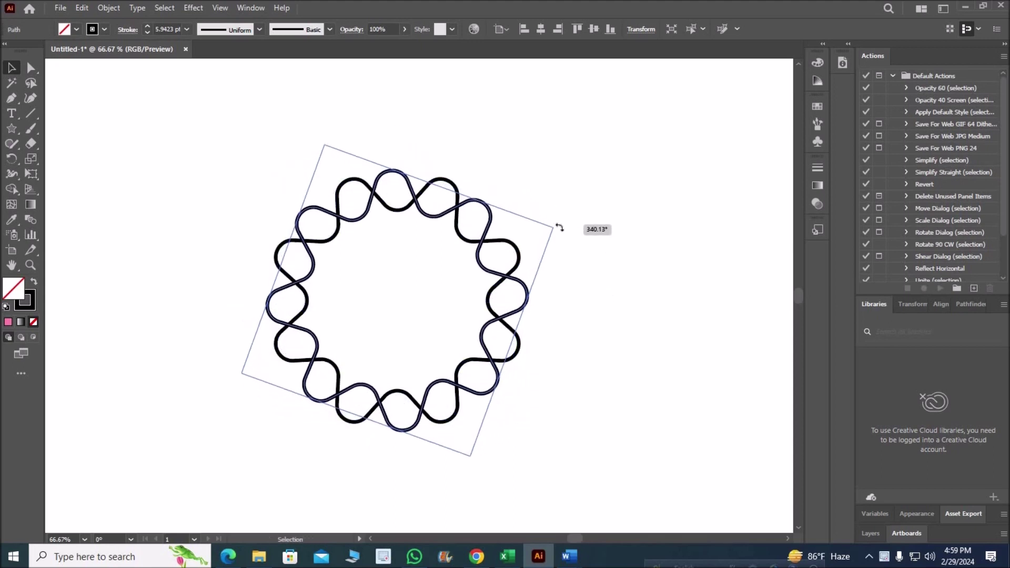
pyautogui.moveTo(563, 232); pyautogui.dragTo(564, 233)
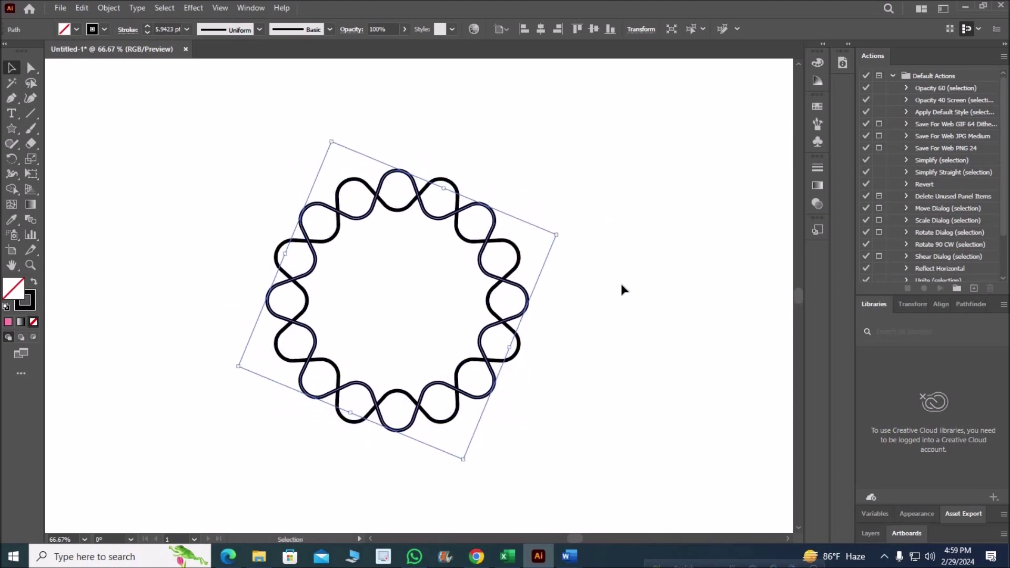
pyautogui.moveTo(490, 362); pyautogui.dragTo(553, 455)
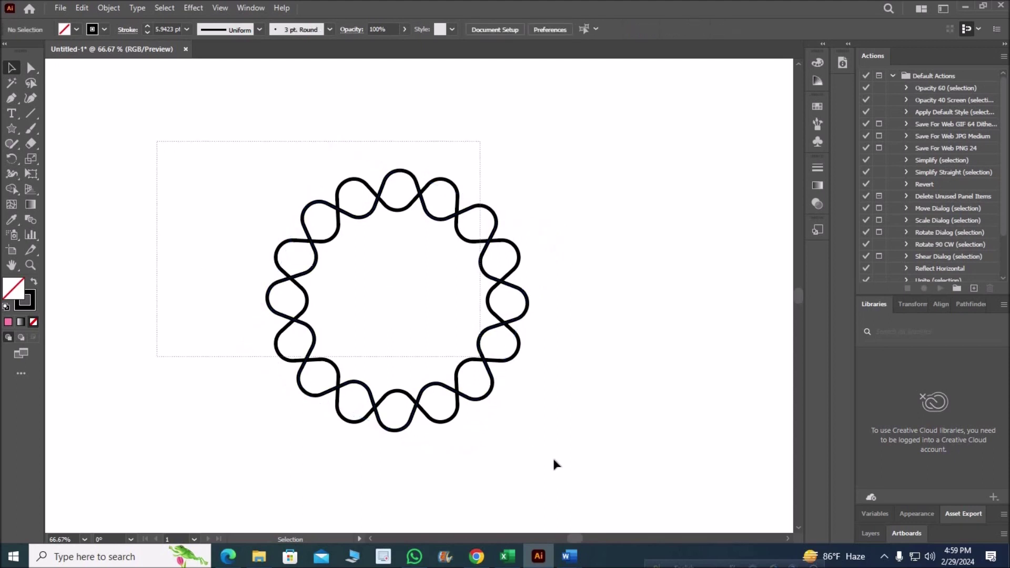
pyautogui.click(542, 30)
pyautogui.click(593, 29)
pyautogui.click(641, 298)
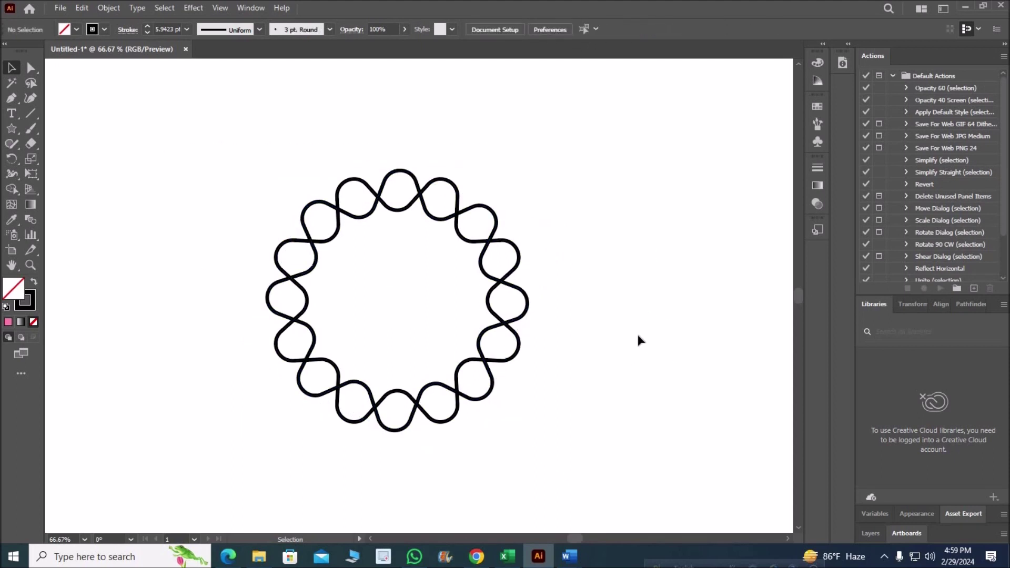
# Step: Draw a trial circle from the ring's centre, undo it, and reselect a looping path
pyautogui.moveTo(10, 133); pyautogui.dragTo(79, 159)
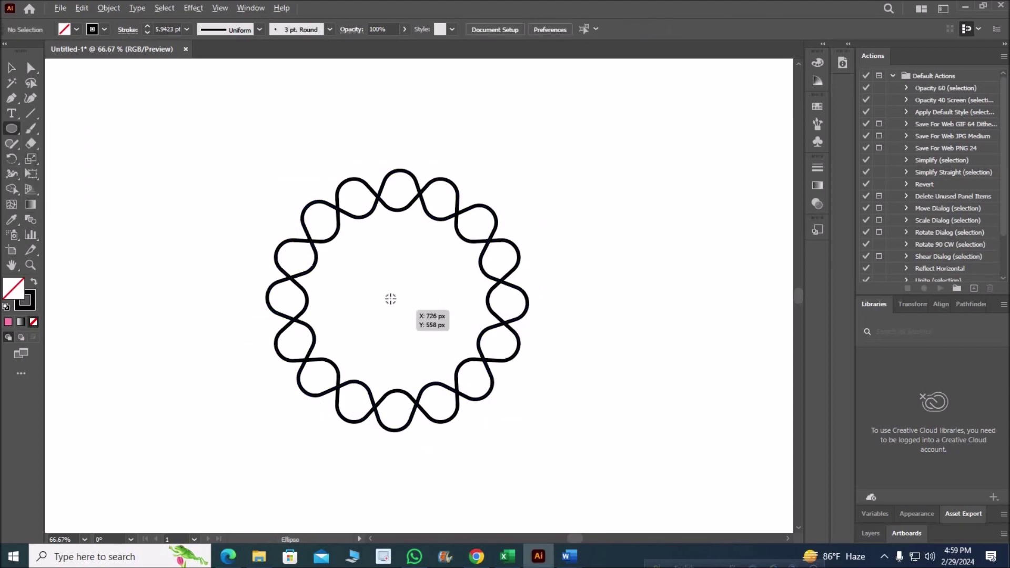
pyautogui.moveTo(390, 300); pyautogui.dragTo(500, 439)
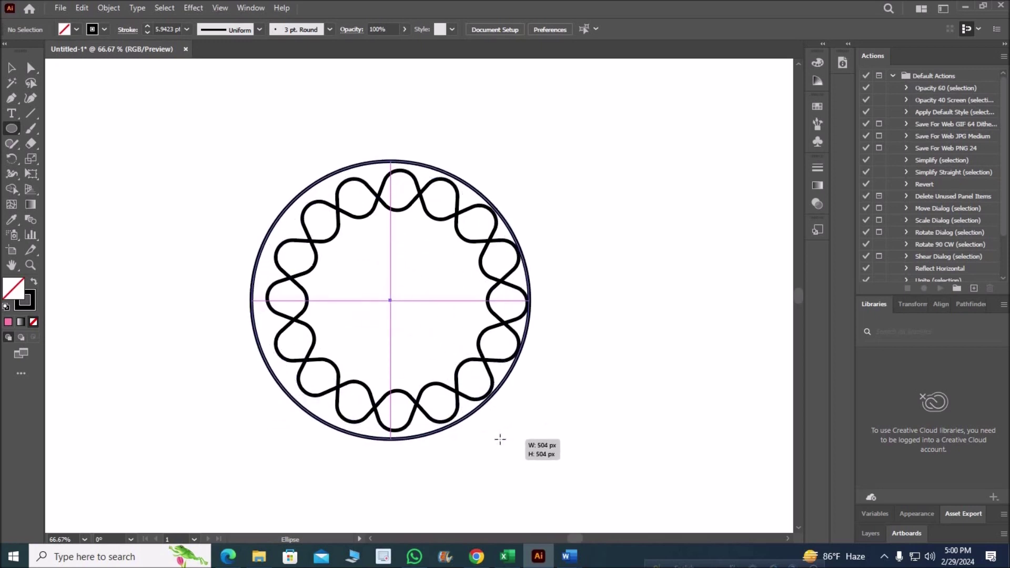
pyautogui.moveTo(500, 439); pyautogui.dragTo(535, 425)
pyautogui.hotkey('ctrl', 'z')
pyautogui.click(12, 68)
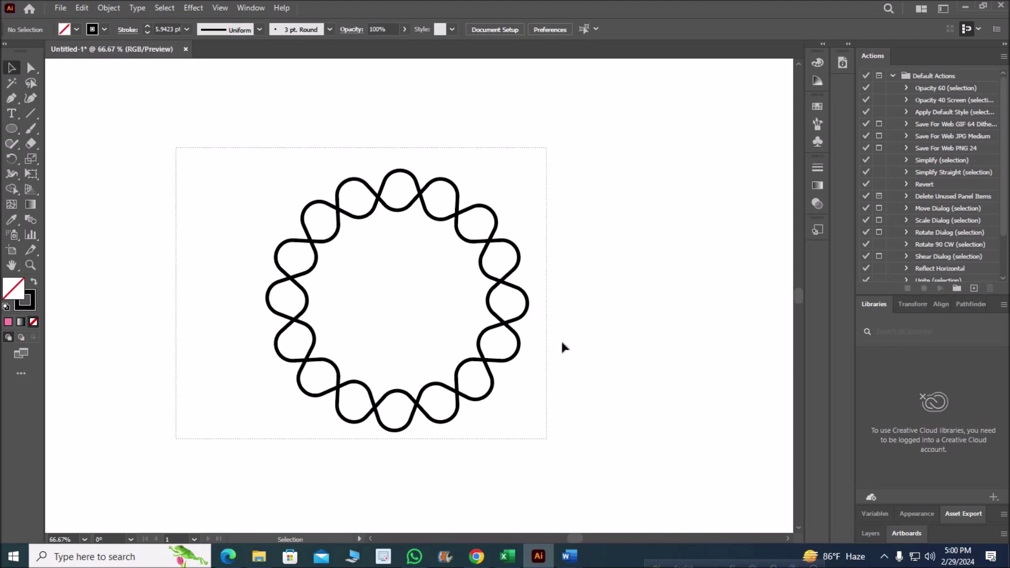
pyautogui.hotkey('ctrl', 'a')
pyautogui.click(614, 191)
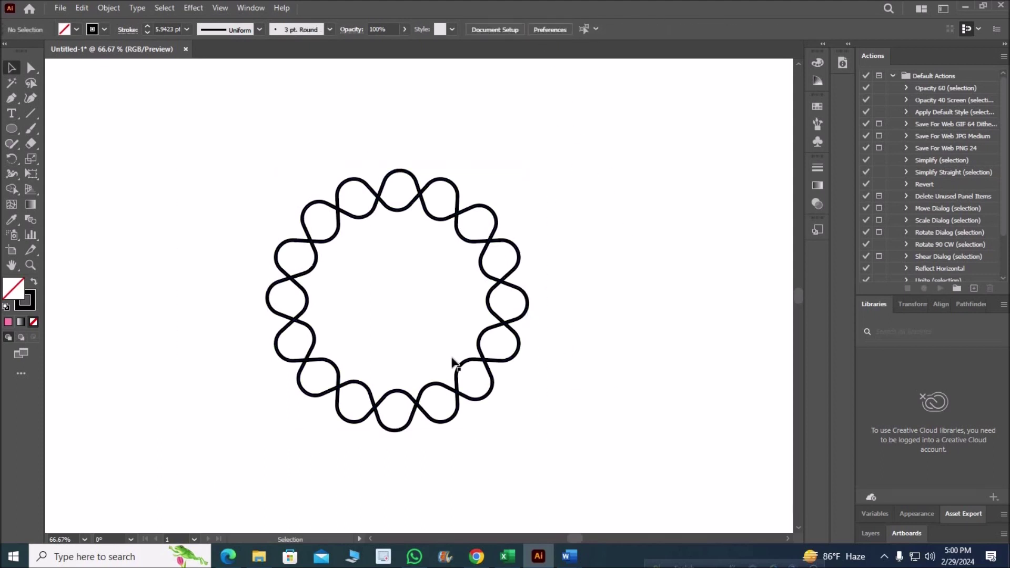
pyautogui.hotkey('ctrl', 'a')
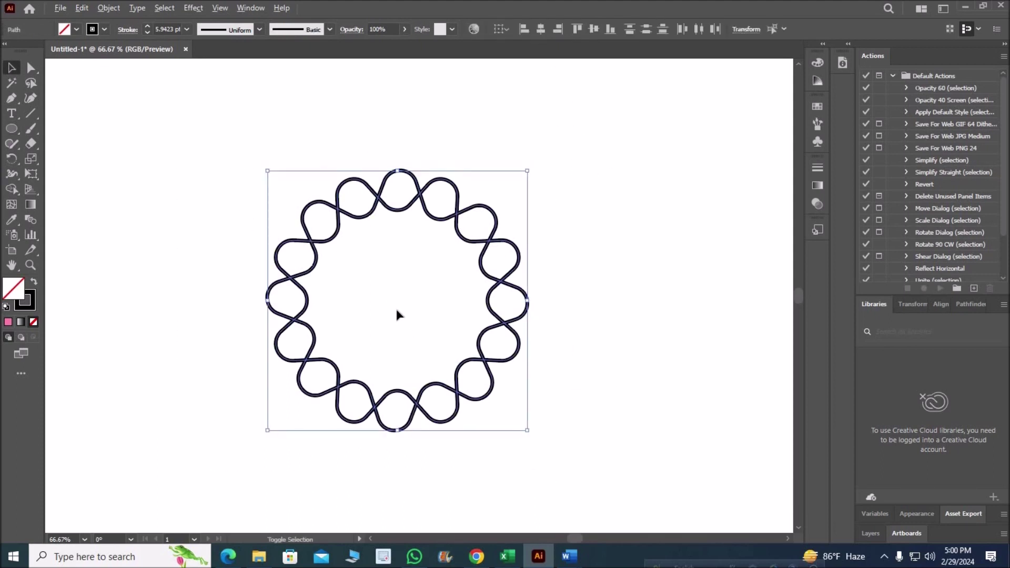
pyautogui.click(589, 314)
pyautogui.click(406, 209)
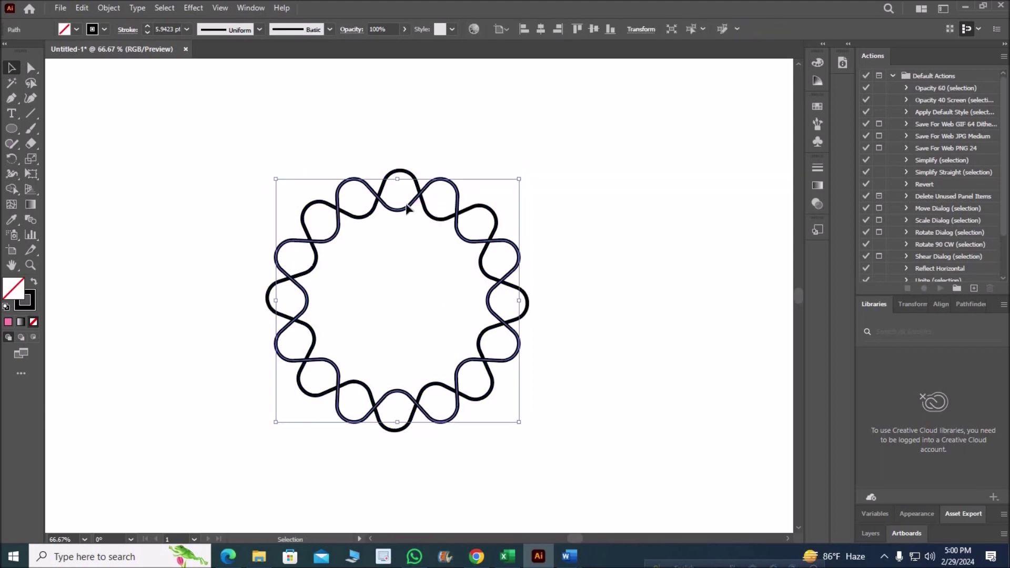
# Step: Alt-drag a circle from the ring's centre so it touches the outer loops
pyautogui.press('alt')
pyautogui.press('l')
pyautogui.moveTo(396, 300); pyautogui.dragTo(474, 427)
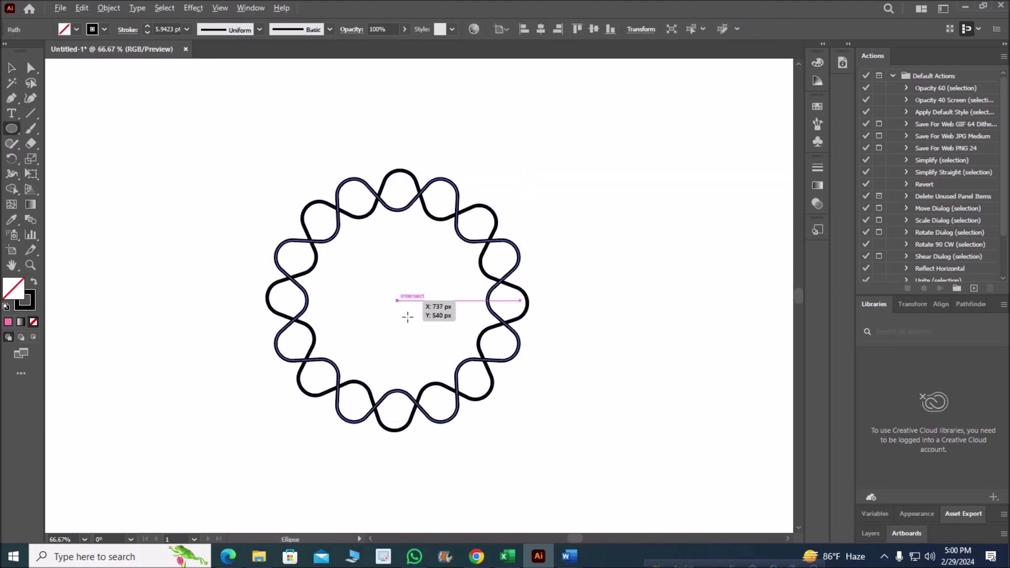
pyautogui.moveTo(474, 428); pyautogui.dragTo(495, 429)
pyautogui.hotkey('ctrl', 'z')
pyautogui.moveTo(396, 300)
pyautogui.mouseDown()
pyautogui.moveTo(488, 409)
pyautogui.moveTo(527, 430)
pyautogui.mouseUp()
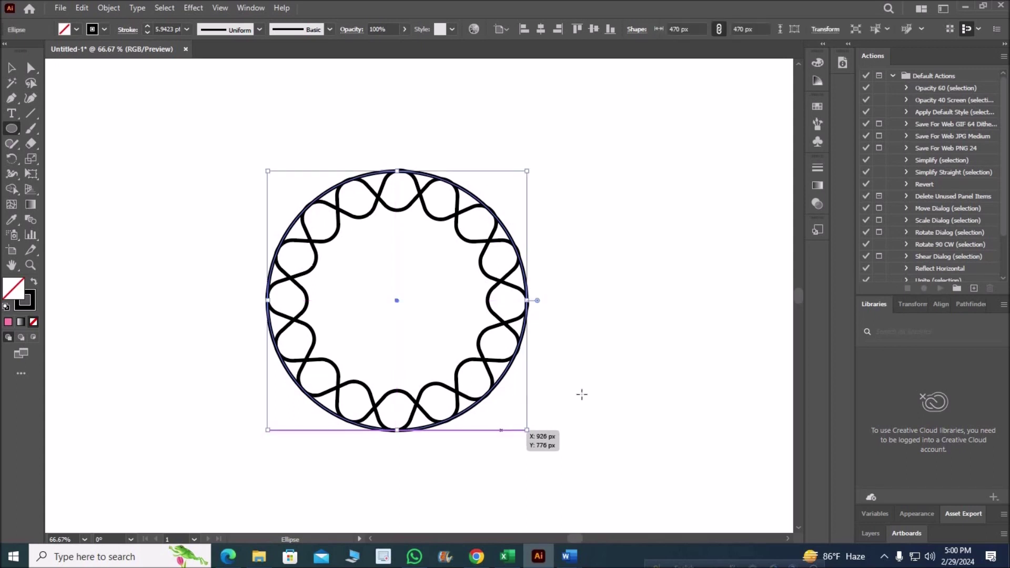
# Step: Set the stroke of the ring and circle to 1 pt
pyautogui.press('v')
pyautogui.hotkey('ctrl', 'a')
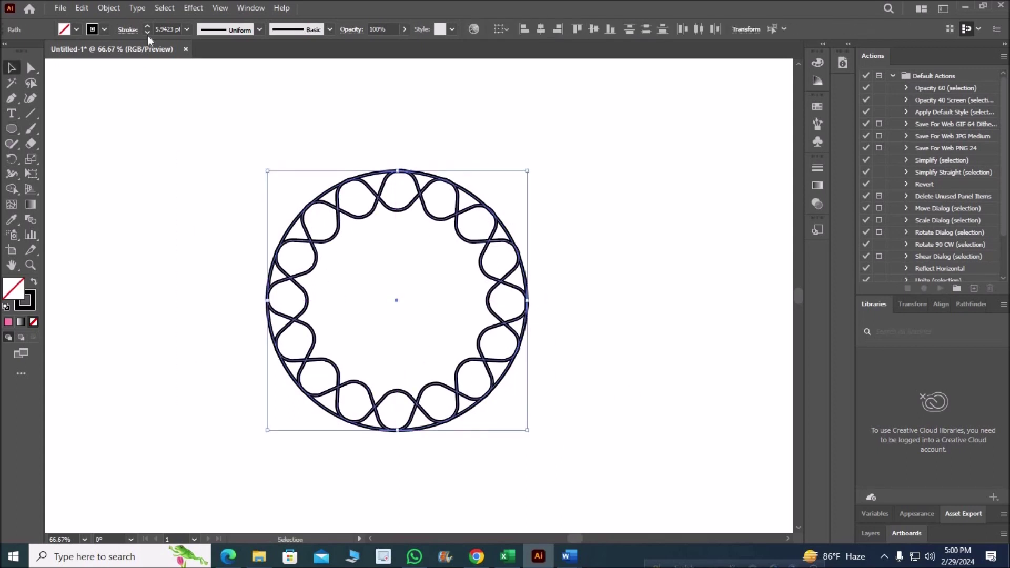
pyautogui.click(148, 33)
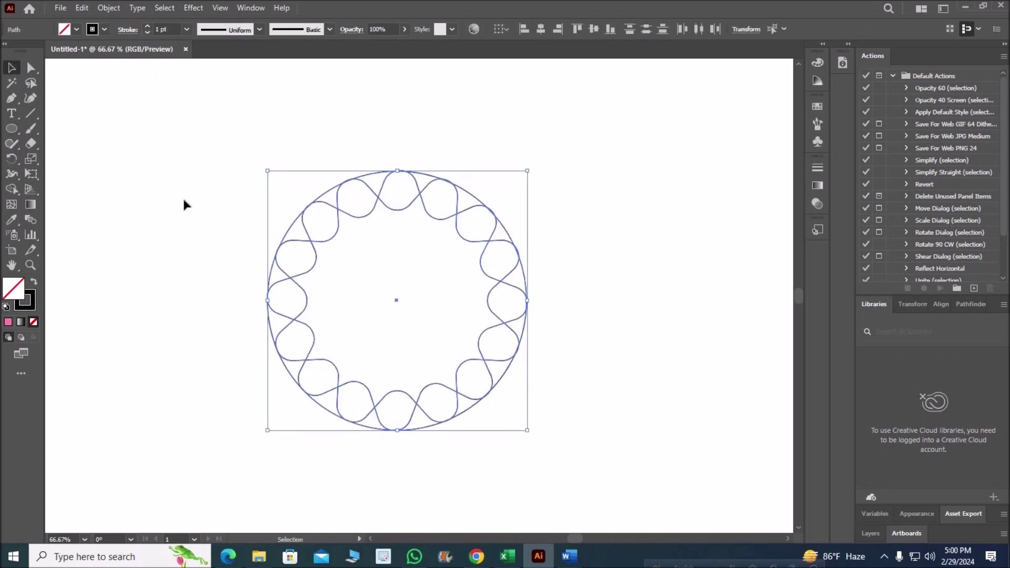
pyautogui.click(273, 376)
# Step: Paste a copy of the outer circle in front and shrink it to touch the inner loops
pyautogui.click(527, 295)
pyautogui.click(81, 8)
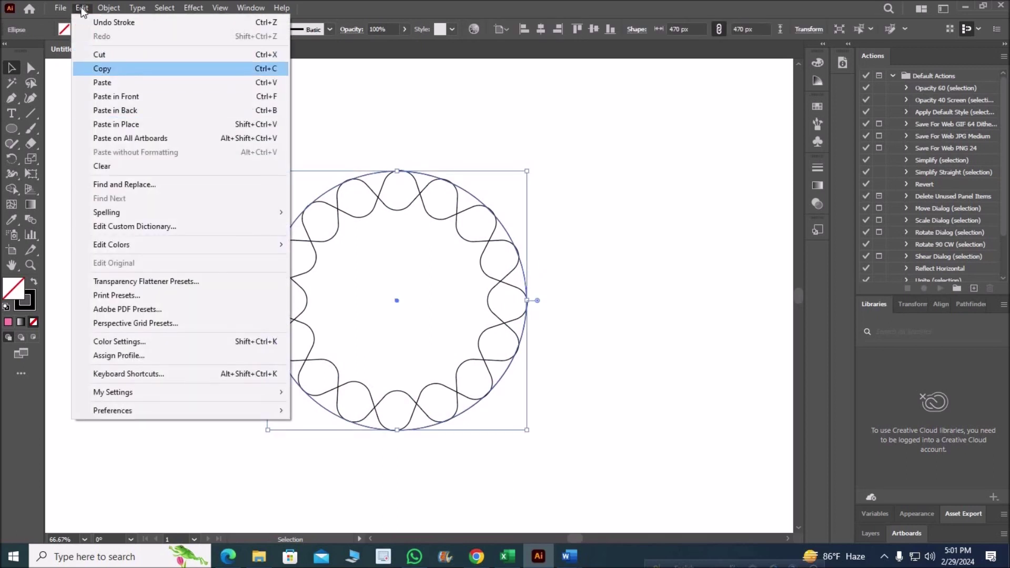
pyautogui.click(527, 171)
pyautogui.moveTo(527, 171); pyautogui.dragTo(497, 211)
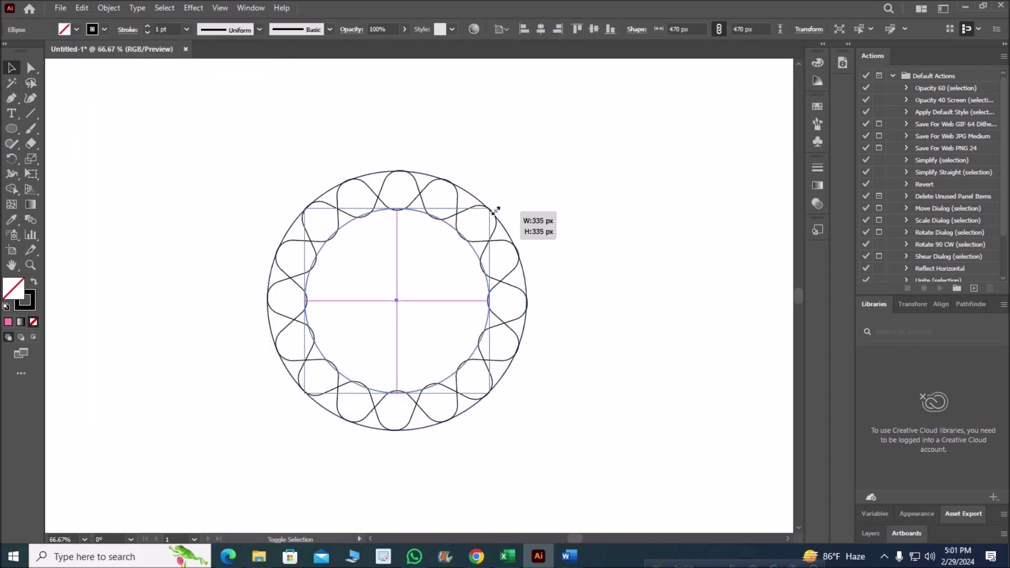
pyautogui.moveTo(497, 210); pyautogui.dragTo(495, 210)
pyautogui.click(581, 273)
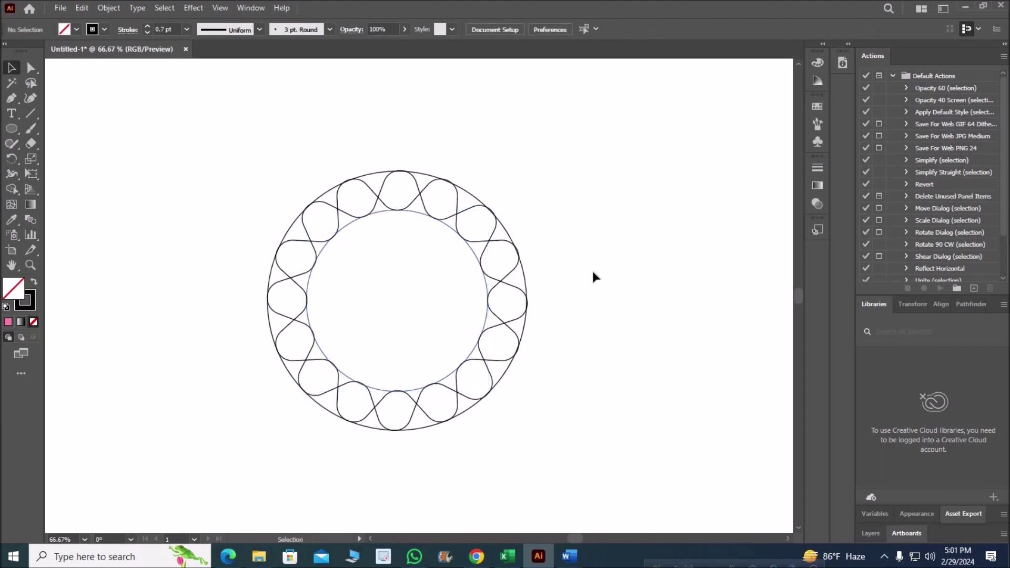
# Step: Draw a small circle at the ring's centre
pyautogui.hotkey('ctrl', 'a')
pyautogui.press('l')
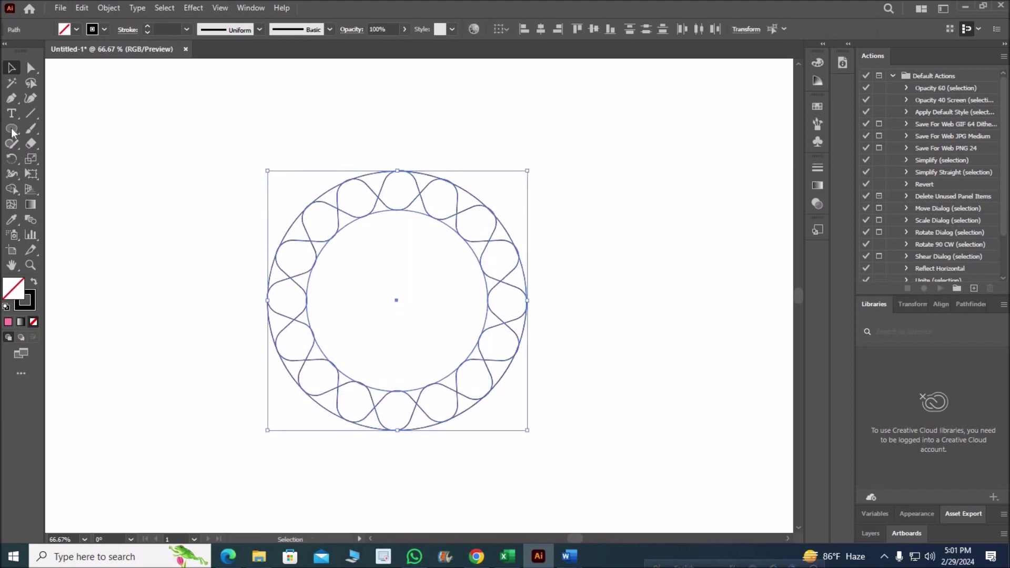
pyautogui.click(553, 307)
pyautogui.press('Escape')
pyautogui.hotkey('ctrl', 'shift', 'a')
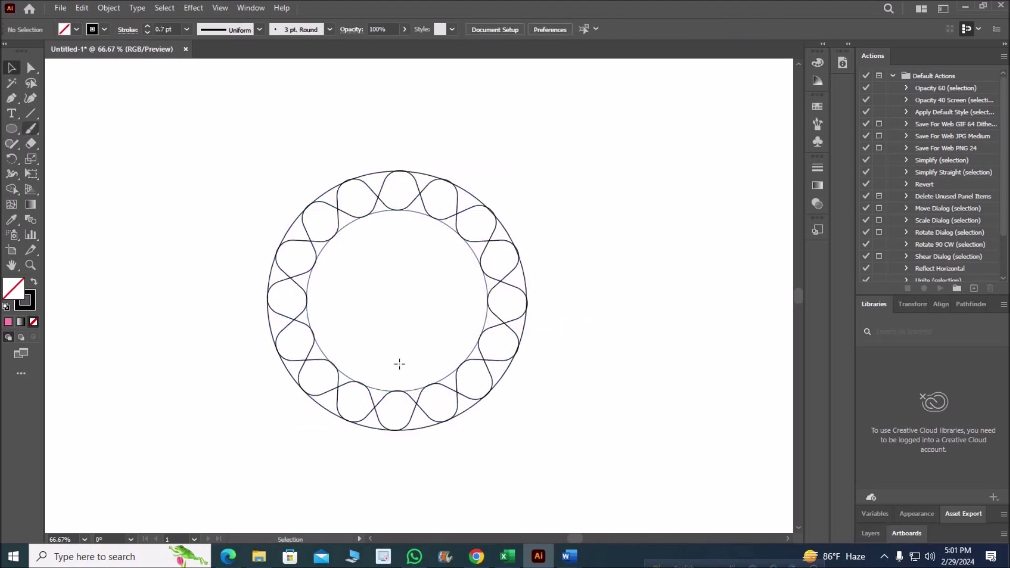
pyautogui.moveTo(398, 300); pyautogui.dragTo(423, 326)
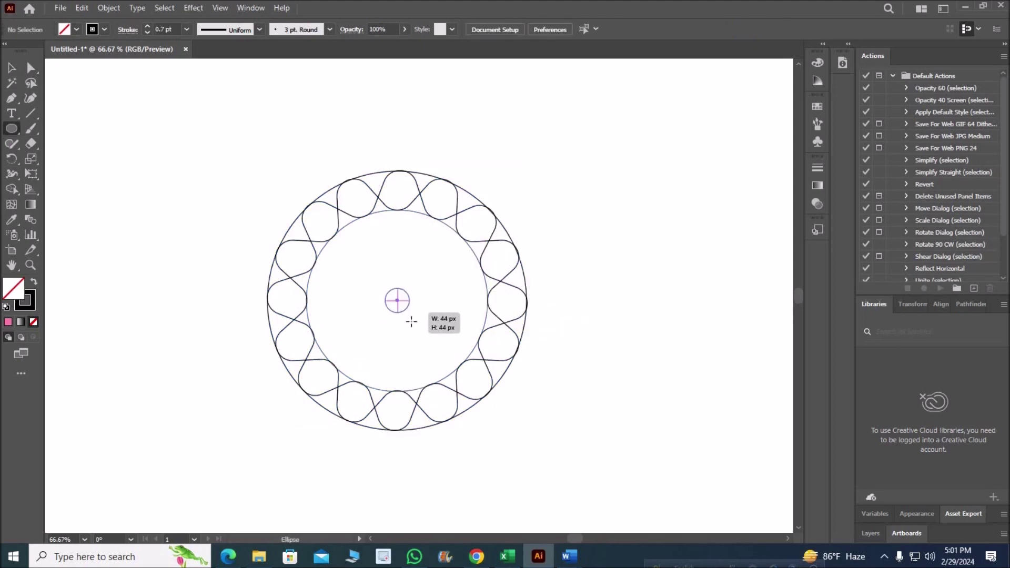
pyautogui.press('v')
pyautogui.click(146, 235)
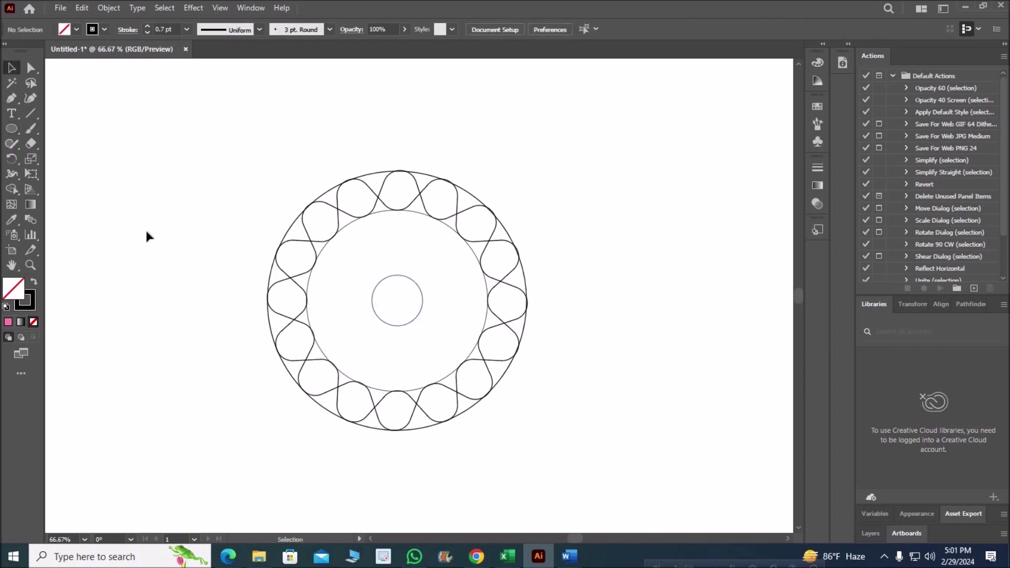
# Step: Lock the centre circle and merge the top regions into one ribbon segment with Shape Builder
pyautogui.click(379, 282)
pyautogui.click(109, 8)
pyautogui.press('Return')
pyautogui.click(489, 396)
pyautogui.click(12, 189)
pyautogui.click(395, 187)
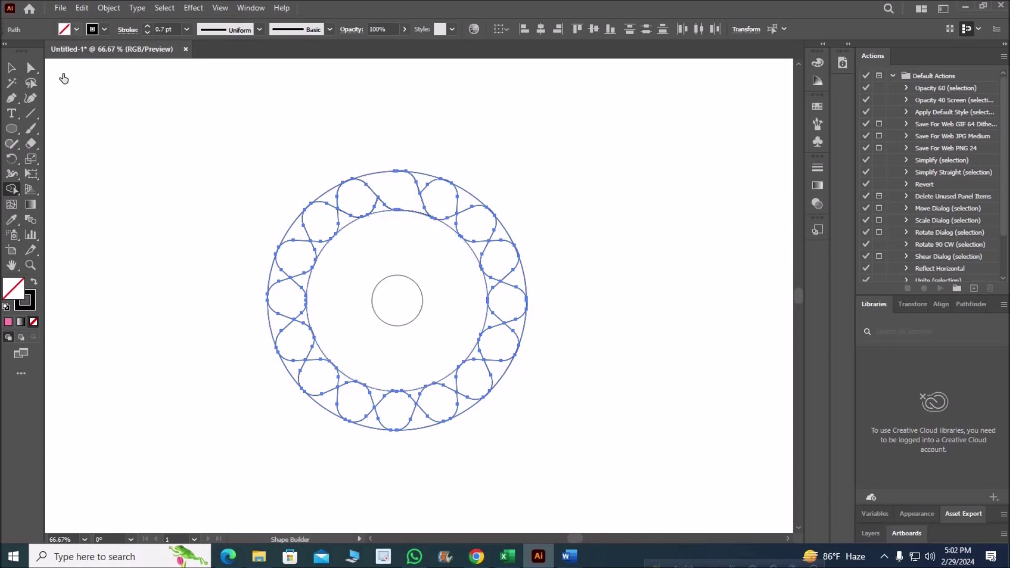
# Step: Fill the ribbon segment black and its small fold region grey
pyautogui.click(76, 29)
pyautogui.click(33, 50)
pyautogui.click(399, 195)
pyautogui.click(76, 29)
pyautogui.click(68, 87)
pyautogui.click(70, 151)
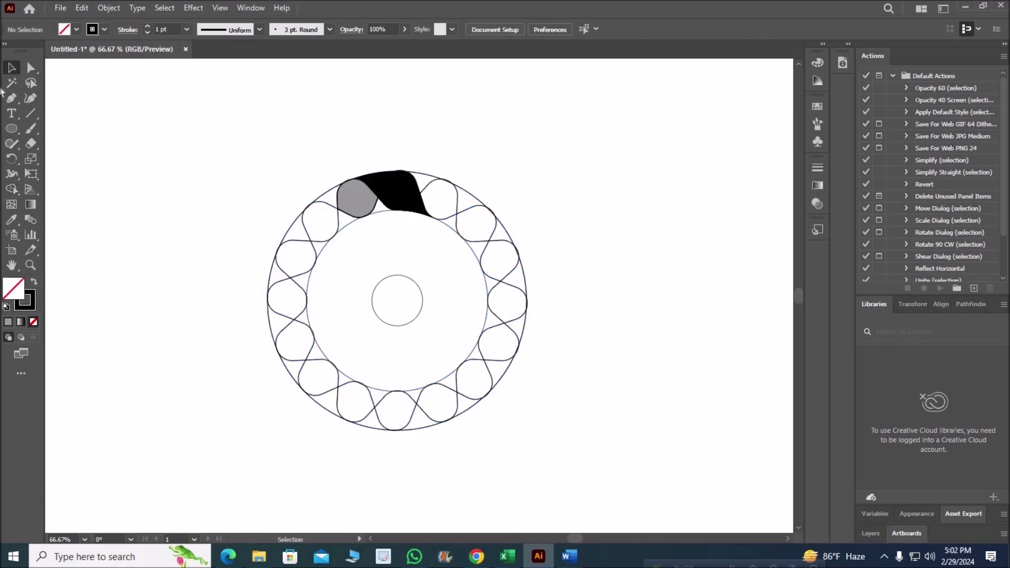
# Step: Delete all leftover outlines with Magic Wand and give the segment a gradient fill
pyautogui.press('y')
pyautogui.click(318, 202)
pyautogui.press('Delete')
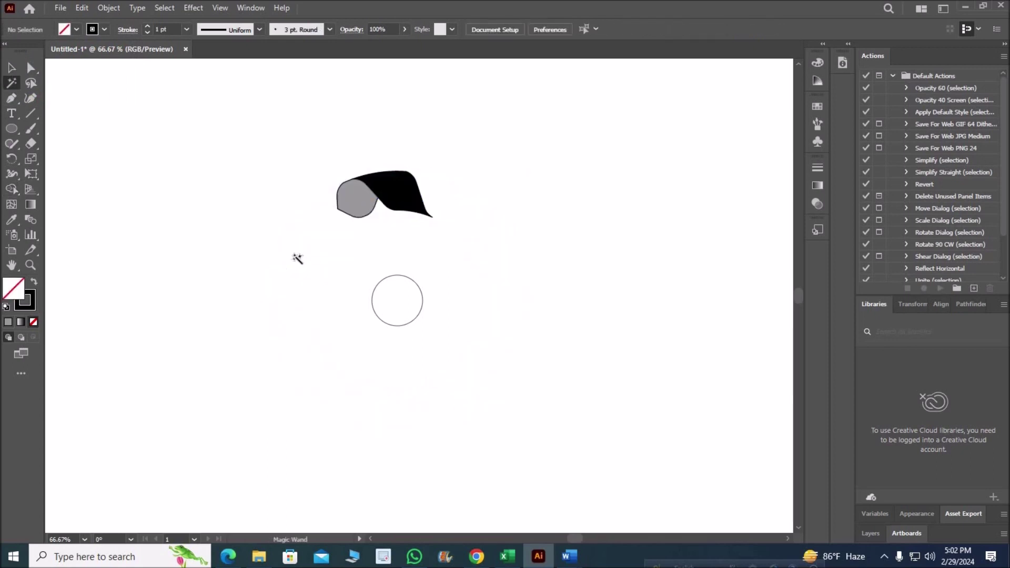
pyautogui.click(12, 67)
pyautogui.press('v')
pyautogui.moveTo(440, 243); pyautogui.dragTo(262, 150)
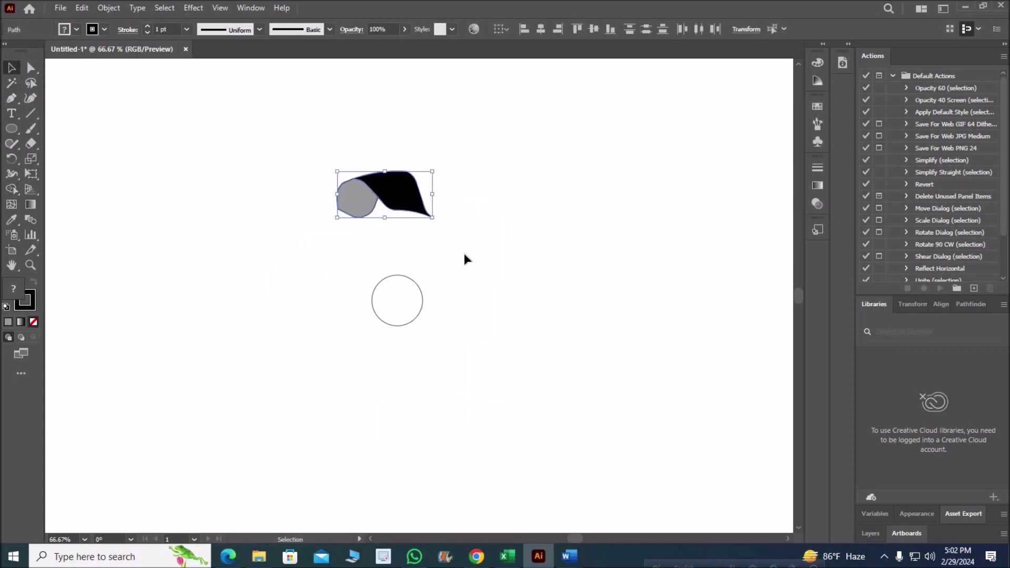
pyautogui.click(818, 186)
pyautogui.click(665, 185)
# Step: Set the gradient to cyan with an added dark stop, sliding cyan toward the middle
pyautogui.doubleClick(662, 280)
pyautogui.click(616, 348)
pyautogui.click(679, 321)
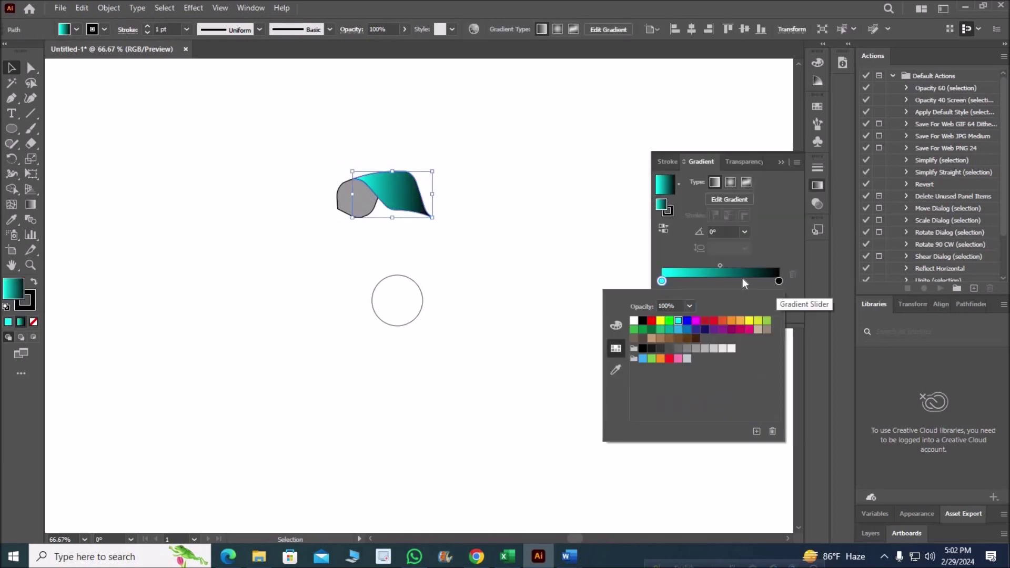
pyautogui.click(726, 283)
pyautogui.moveTo(662, 281); pyautogui.dragTo(731, 281)
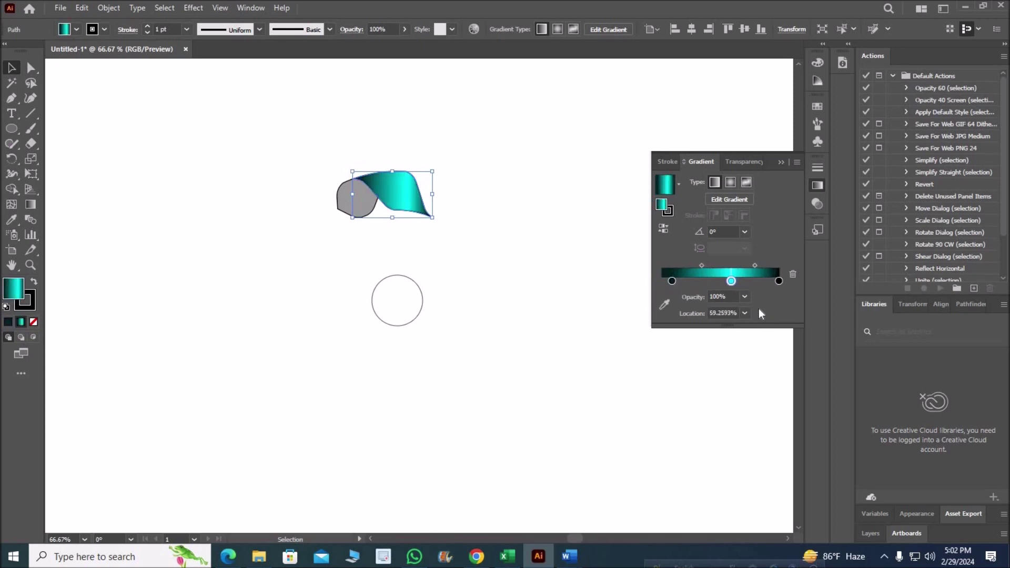
# Step: Angle the gradient diagonally across the ribbon at about -57° and centre the cyan stop
pyautogui.click(31, 204)
pyautogui.moveTo(387, 156); pyautogui.dragTo(415, 209)
pyautogui.moveTo(376, 167); pyautogui.dragTo(419, 233)
pyautogui.moveTo(702, 250)
pyautogui.mouseDown()
pyautogui.moveTo(663, 266)
pyautogui.moveTo(683, 250)
pyautogui.mouseUp()
pyautogui.click(779, 265)
pyautogui.moveTo(732, 266); pyautogui.dragTo(720, 266)
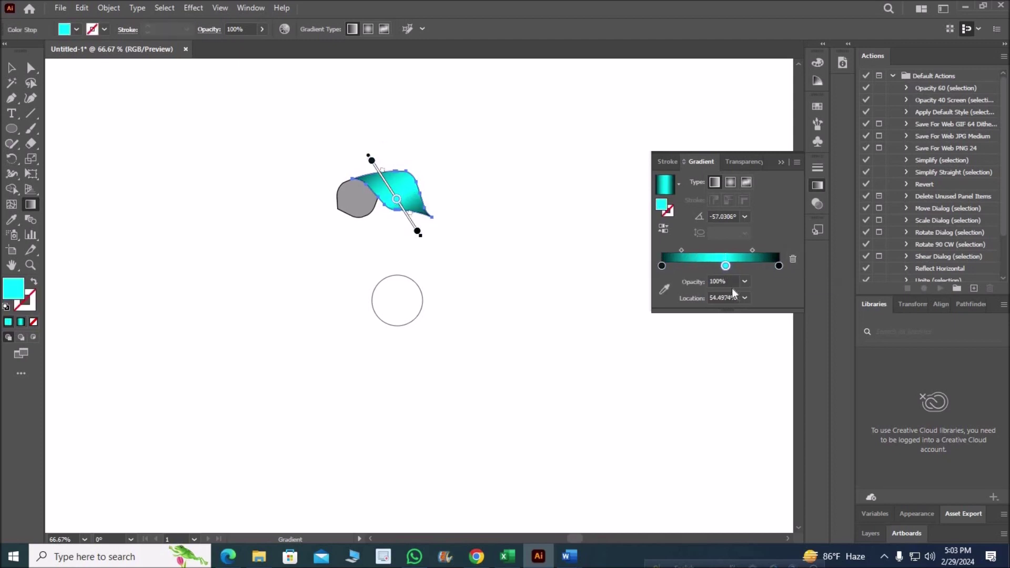
pyautogui.click(9, 71)
pyautogui.click(146, 209)
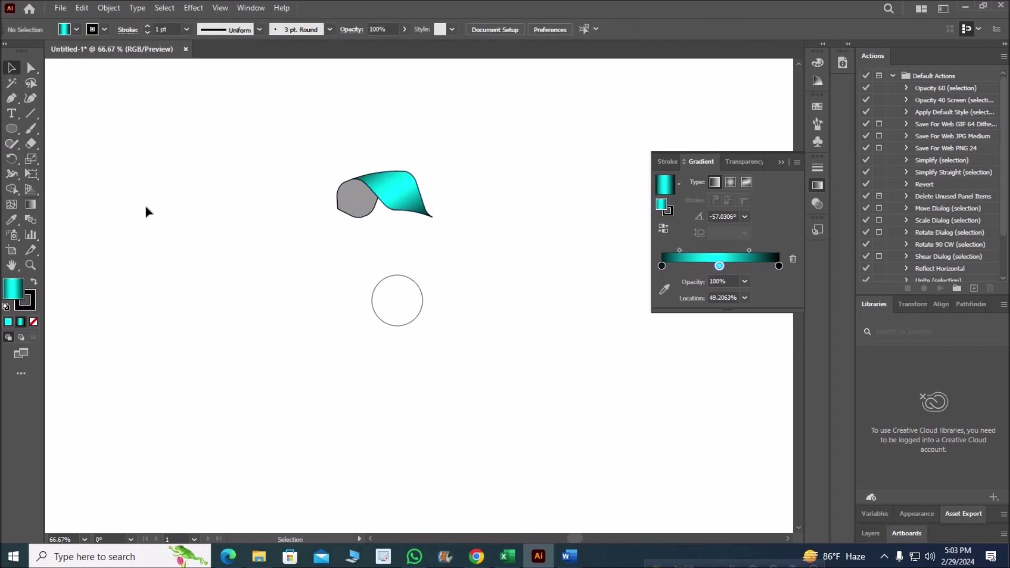
pyautogui.click(781, 163)
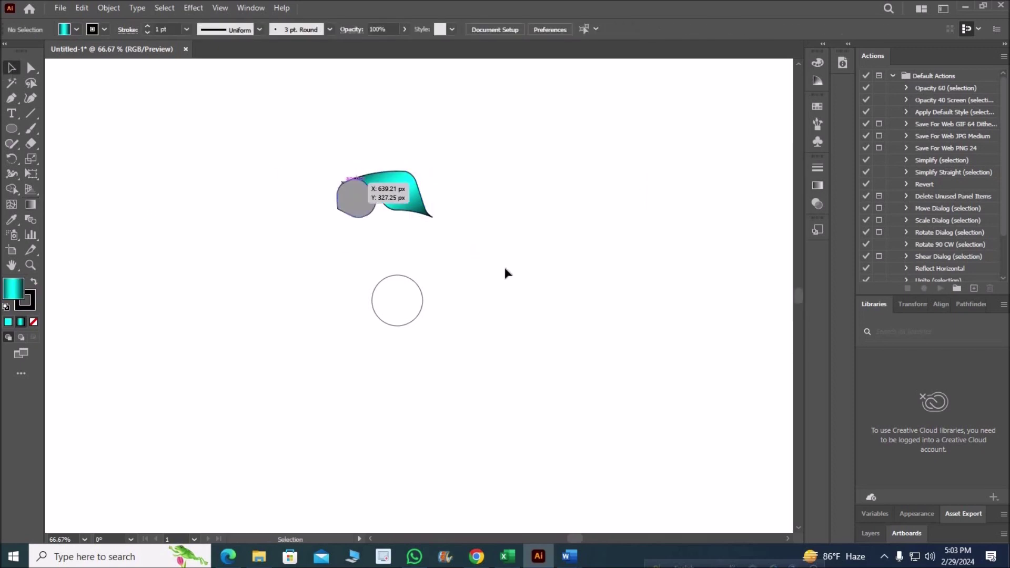
# Step: Fill the fold shape with a lighter grey
pyautogui.click(358, 205)
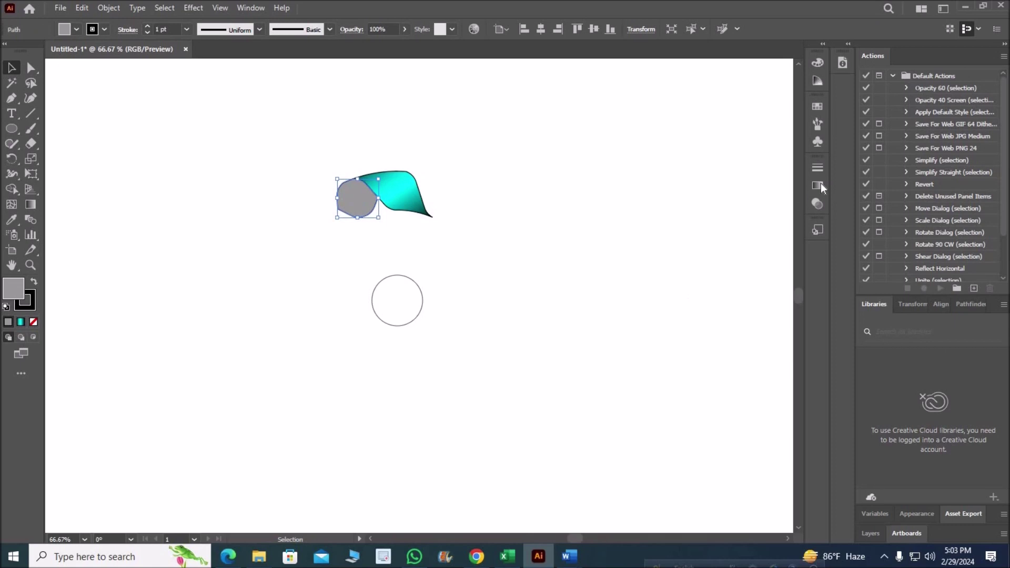
pyautogui.click(378, 230)
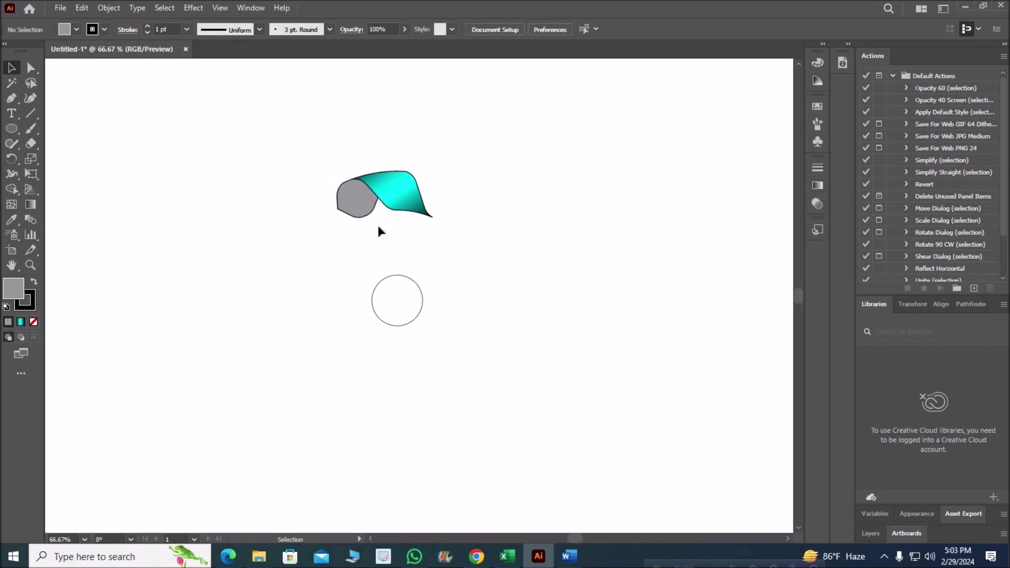
pyautogui.click(358, 200)
pyautogui.click(76, 29)
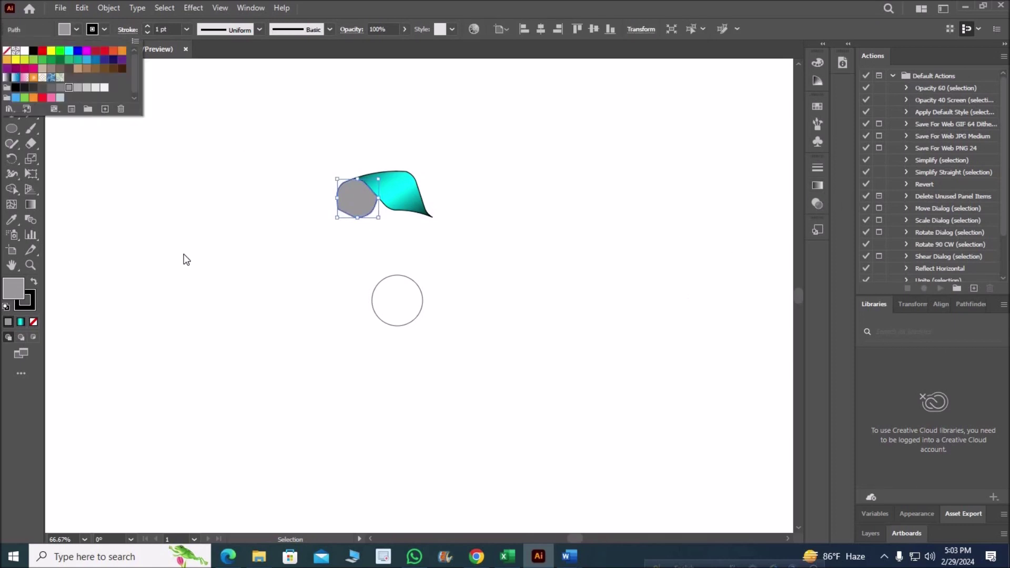
pyautogui.click(64, 87)
pyautogui.click(529, 285)
# Step: Set the stroke of the fold and ribbon to None and group them
pyautogui.click(368, 196)
pyautogui.click(104, 29)
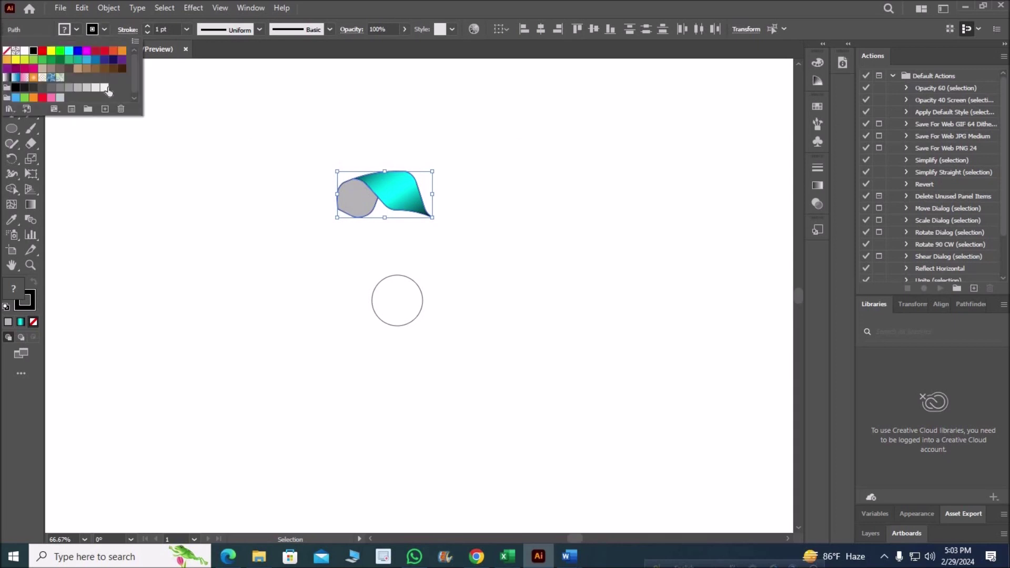
pyautogui.click(147, 203)
pyautogui.click(412, 199)
pyautogui.rightClick(408, 191)
pyautogui.click(434, 218)
pyautogui.press('r')
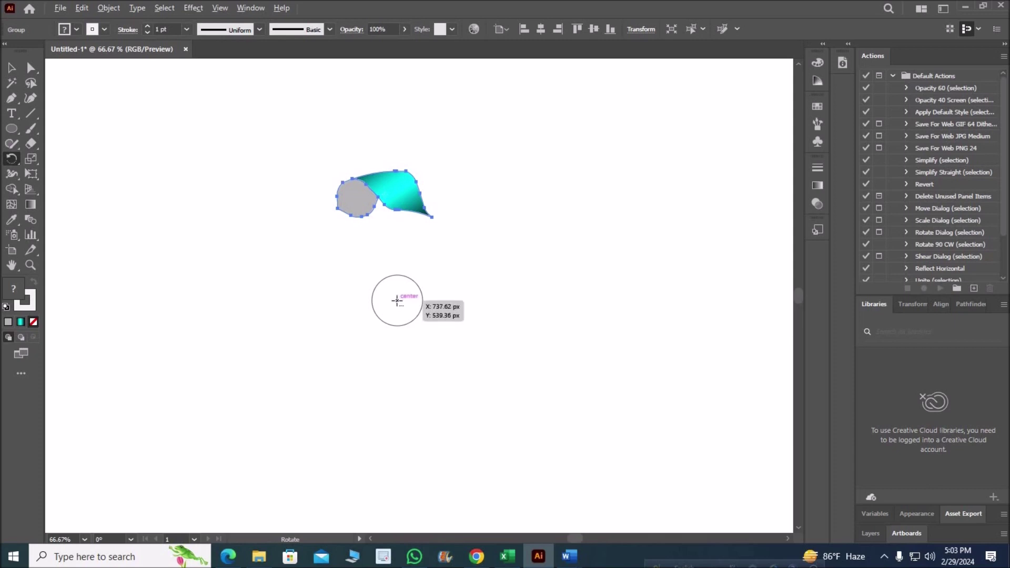
# Step: Copy the ribbon piece at 45° around the small circle's centre and repeat to close the ring
pyautogui.keyDown('alt'); pyautogui.click(396, 300); pyautogui.keyUp('alt')
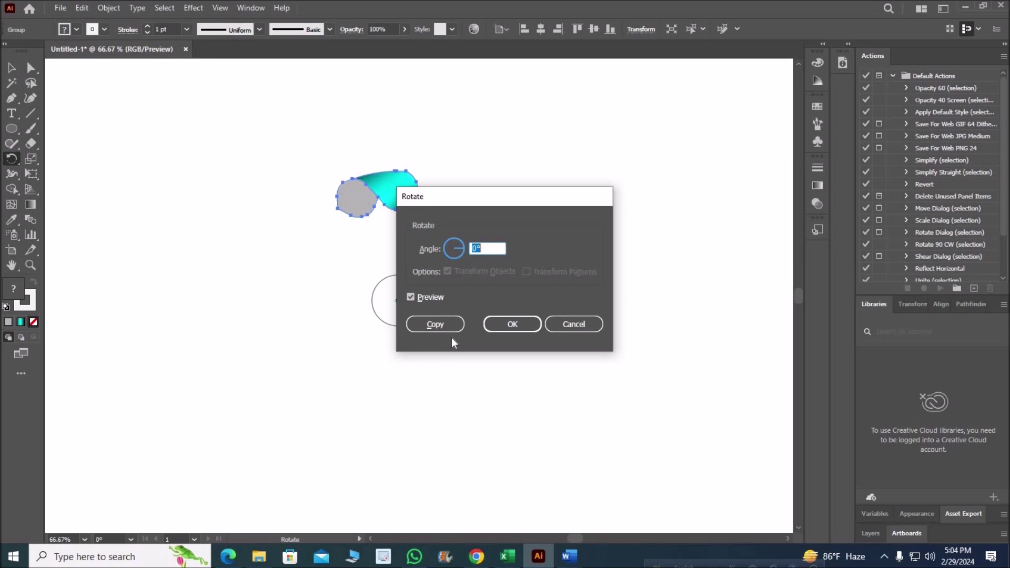
pyautogui.write('45')
pyautogui.click(440, 325)
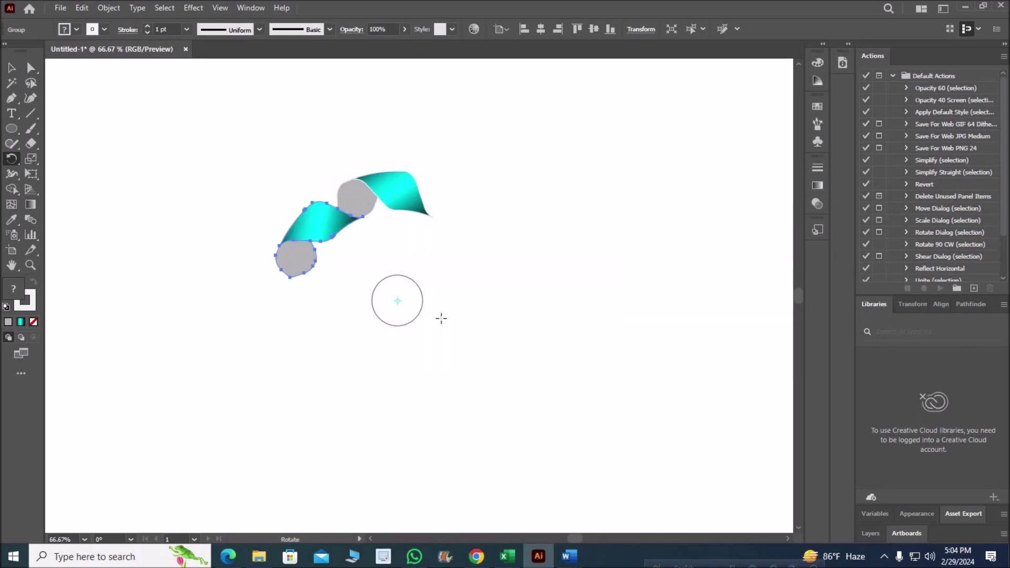
pyautogui.hotkey('ctrl', 'd')
pyautogui.hotkey('ctrl', 'd')
pyautogui.hotkey('ctrl', 'd')
pyautogui.press('v')
pyautogui.click(126, 196)
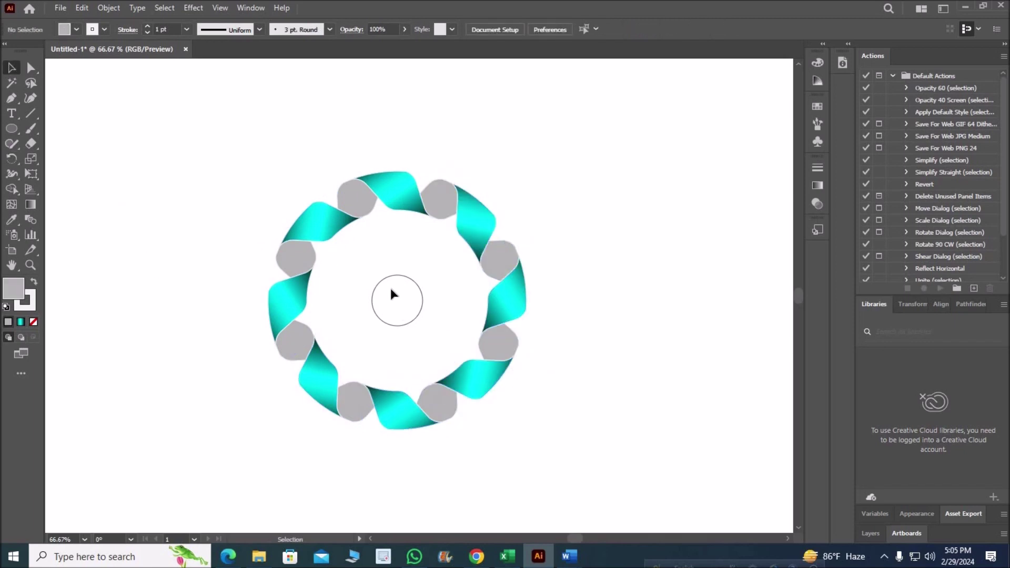
# Step: Delete the small guide circle from the ring's centre
pyautogui.click(109, 8)
pyautogui.click(158, 118)
pyautogui.press('Delete')
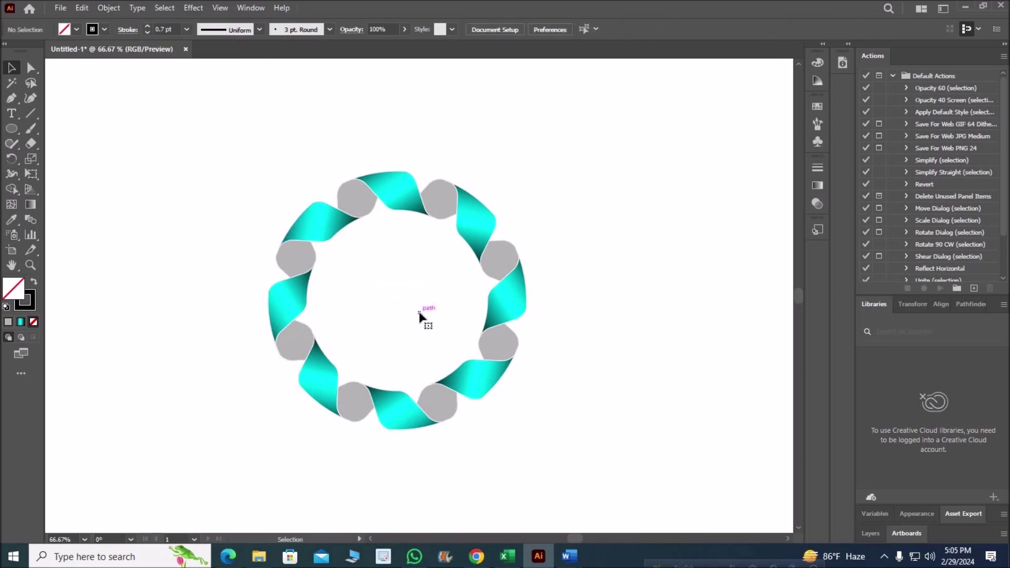
# Step: Select every ribbon piece of the ring and group them
pyautogui.moveTo(646, 496); pyautogui.dragTo(511, 149)
pyautogui.rightClick(513, 304)
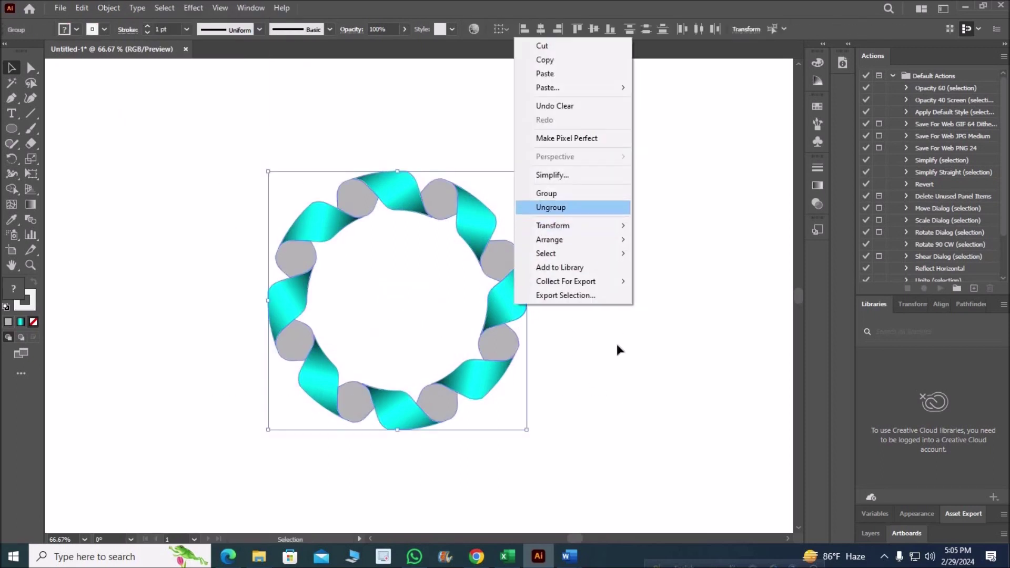
pyautogui.click(616, 341)
pyautogui.moveTo(167, 135)
pyautogui.mouseDown()
pyautogui.moveTo(599, 478)
pyautogui.moveTo(618, 452)
pyautogui.mouseUp()
pyautogui.click(616, 429)
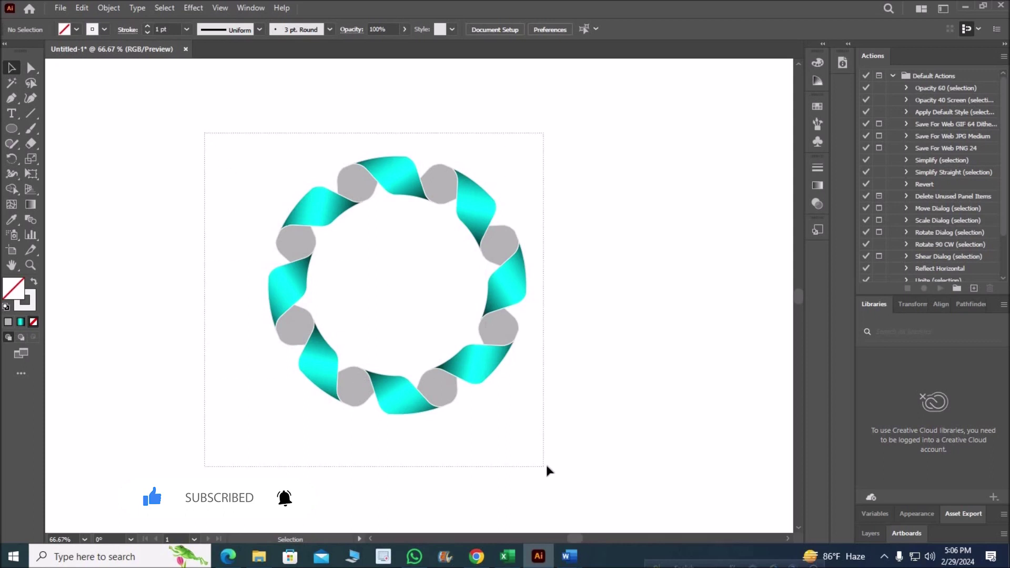
# Step: Zoom out and centre the ring horizontally on the artboard
pyautogui.click(84, 539)
pyautogui.click(105, 413)
pyautogui.hotkey('ctrl', 'a')
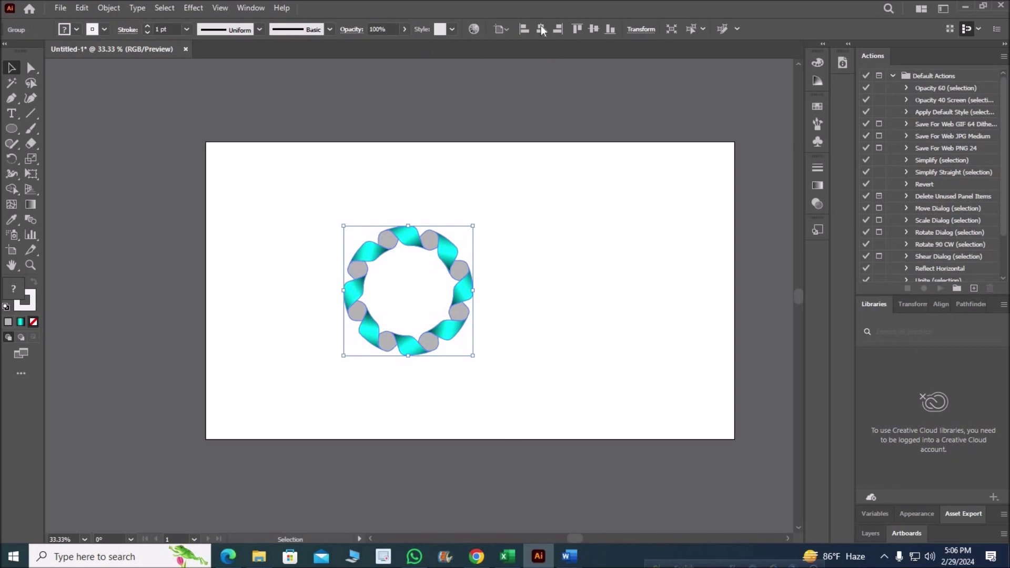
pyautogui.click(541, 29)
# Step: Draw an artboard-sized rectangle filled with grey
pyautogui.hotkey('ctrl', 'shift', 'a')
pyautogui.moveTo(11, 129); pyautogui.dragTo(47, 128)
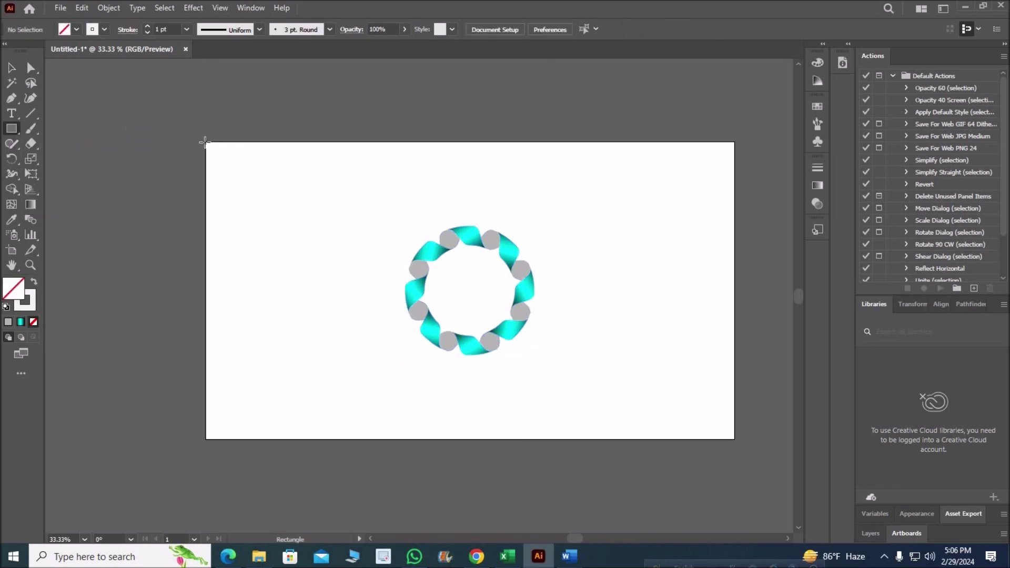
pyautogui.moveTo(206, 141); pyautogui.dragTo(735, 439)
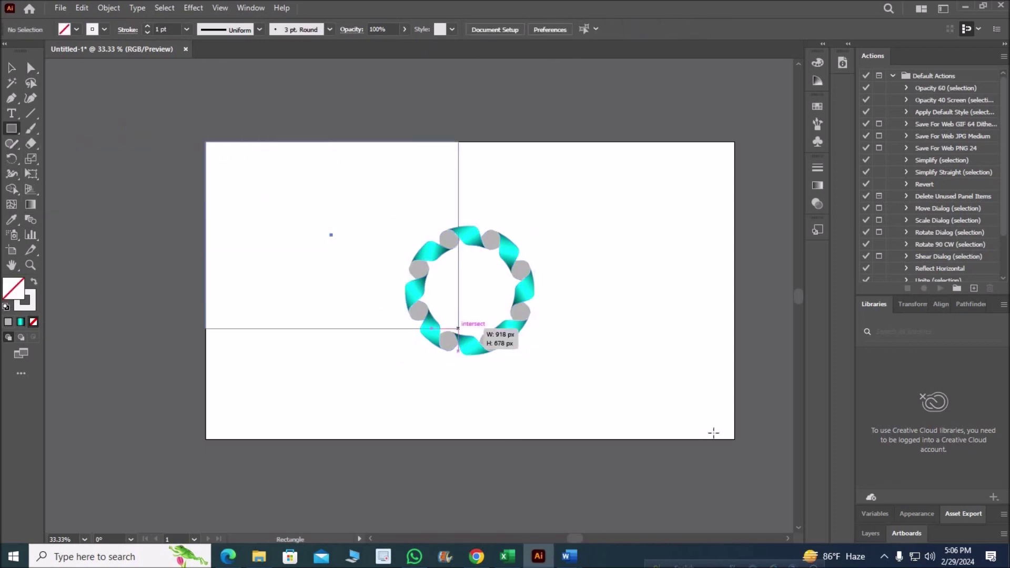
pyautogui.click(77, 30)
pyautogui.click(61, 93)
pyautogui.press('Escape')
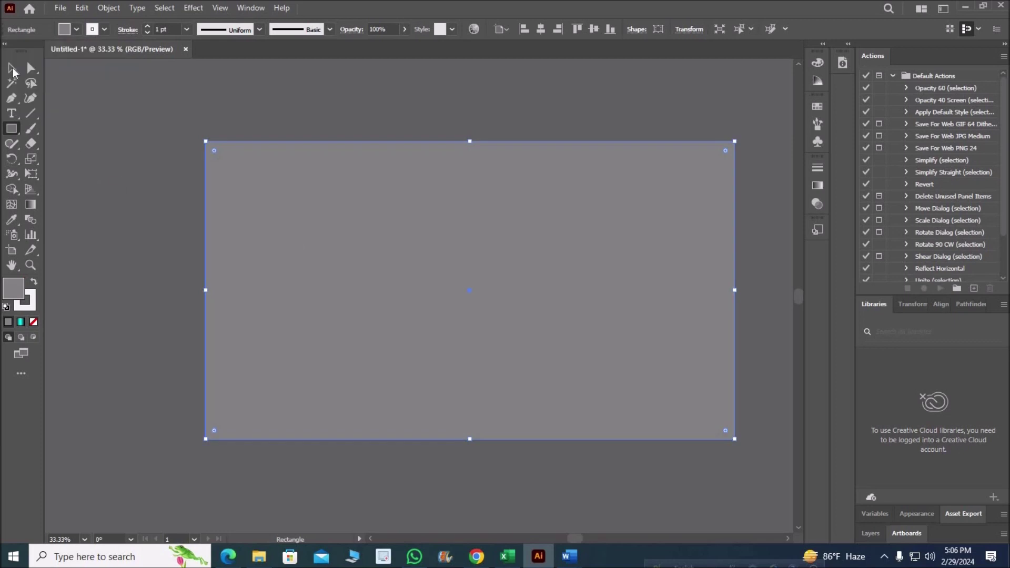
pyautogui.click(12, 68)
# Step: Send the grey rectangle to the back, lock it, and enlarge the ring to about 882 px
pyautogui.rightClick(284, 477)
pyautogui.click(474, 522)
pyautogui.hotkey('ctrl', 'shift', 'a')
pyautogui.click(396, 414)
pyautogui.click(109, 8)
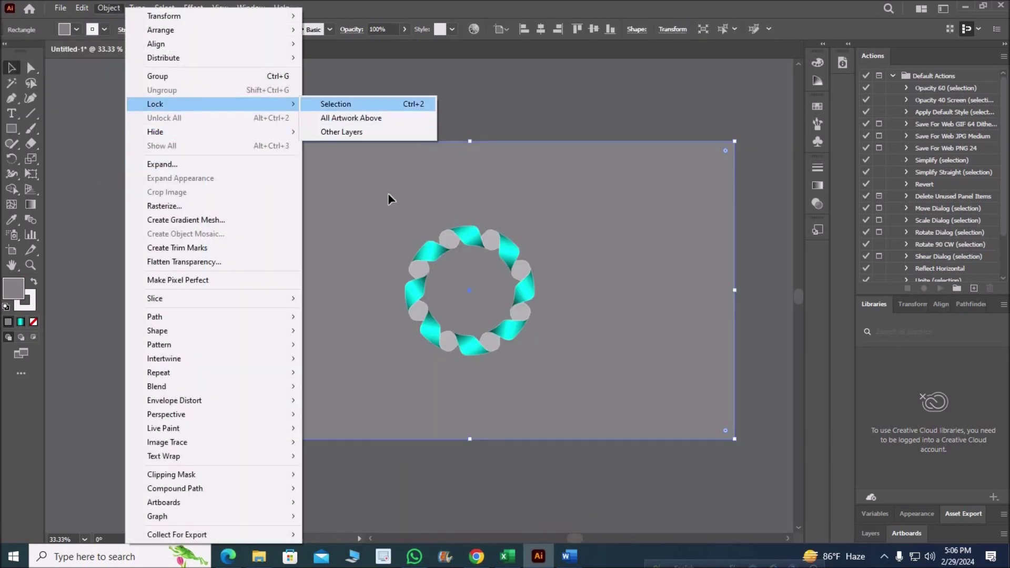
pyautogui.click(336, 104)
pyautogui.hotkey('ctrl', 'a')
pyautogui.moveTo(536, 357); pyautogui.dragTo(528, 479)
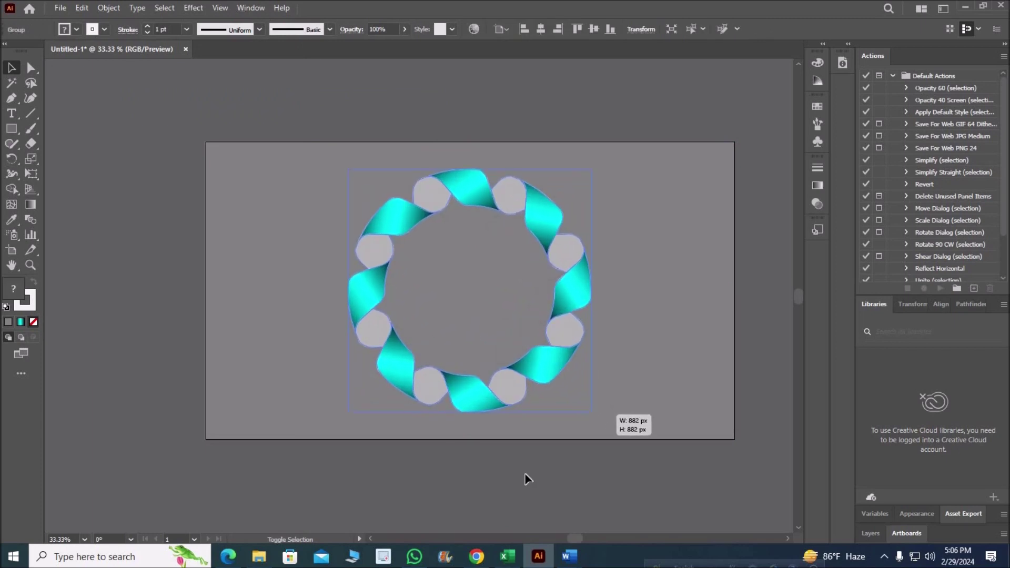
pyautogui.click(493, 457)
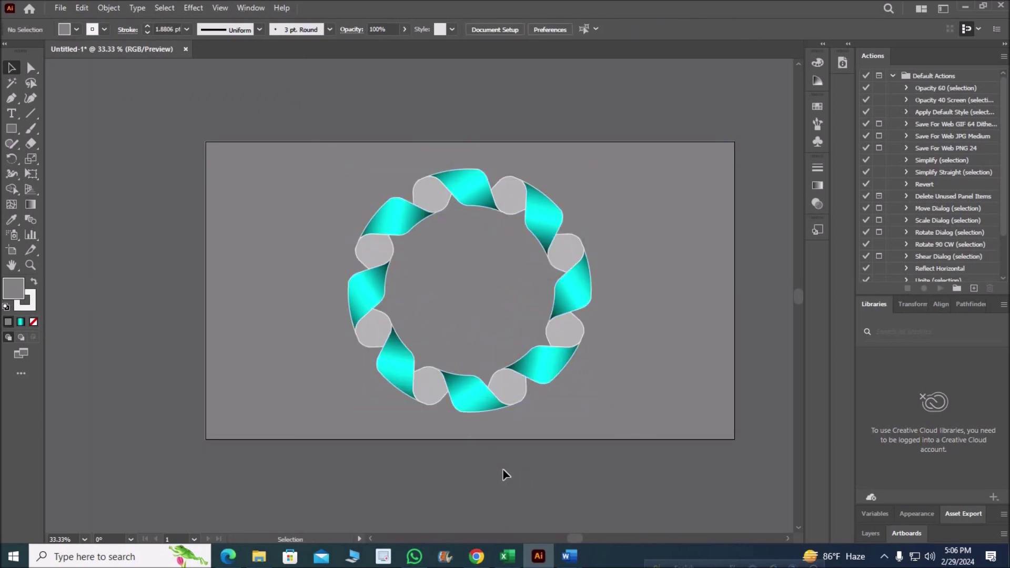
# Step: Ungroup the ring and apply a gradient to the upper-left ribbon piece
pyautogui.click(395, 222)
pyautogui.rightClick(406, 361)
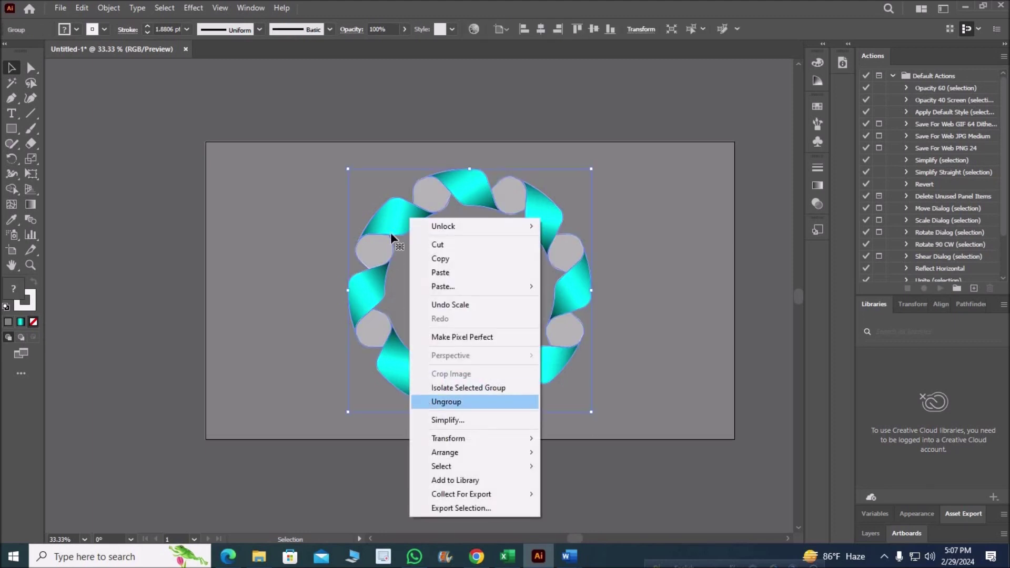
pyautogui.click(428, 402)
pyautogui.click(388, 226)
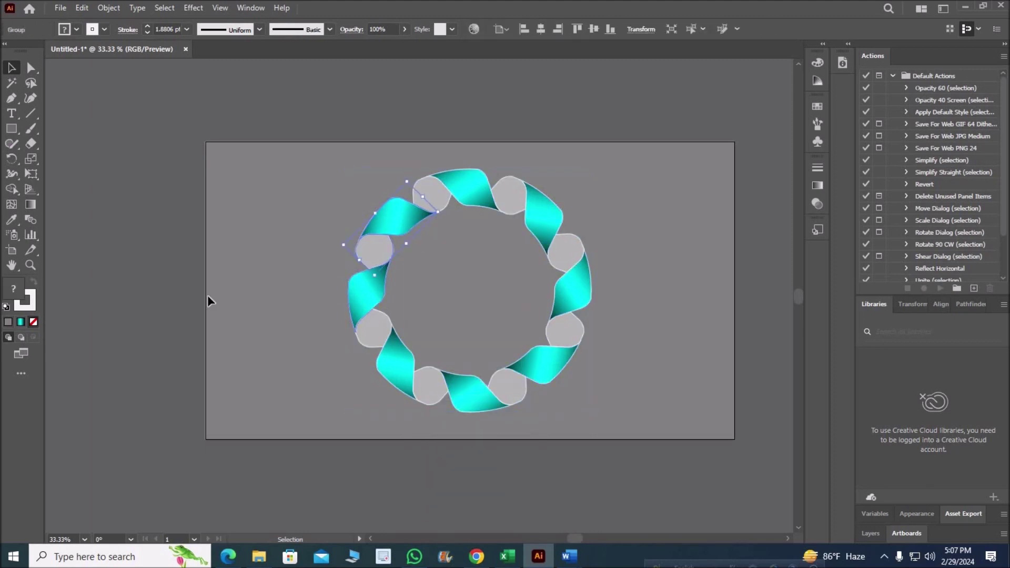
pyautogui.click(817, 184)
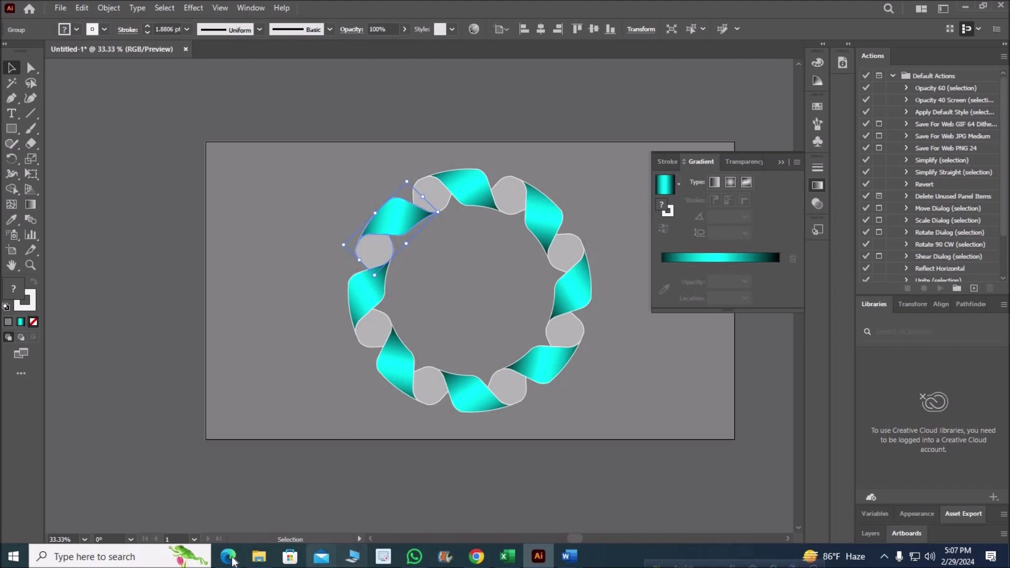
pyautogui.click(664, 184)
# Step: Set both gradient stops to blue and shift the midpoint toward the start
pyautogui.doubleClick(662, 266)
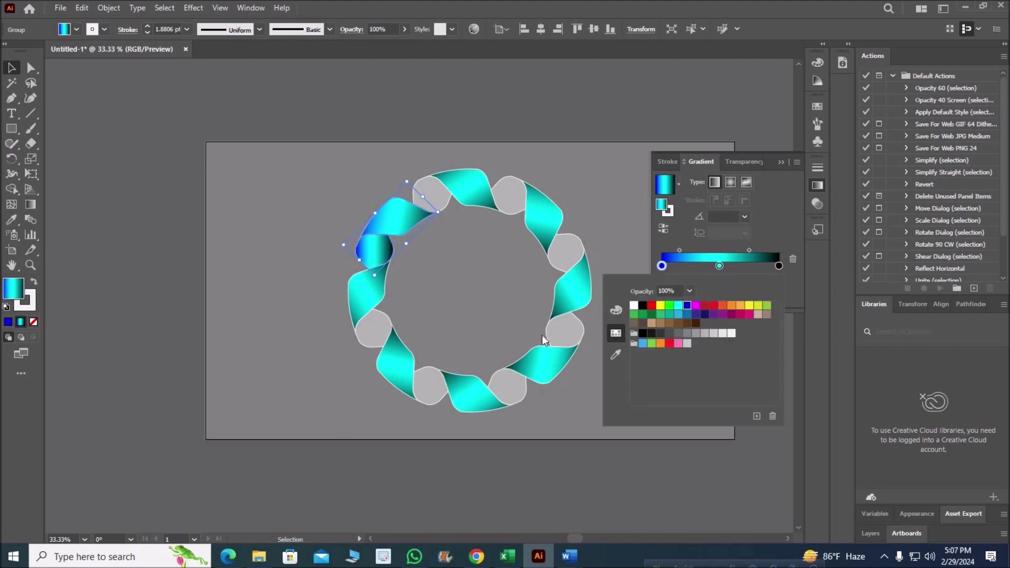
pyautogui.click(464, 284)
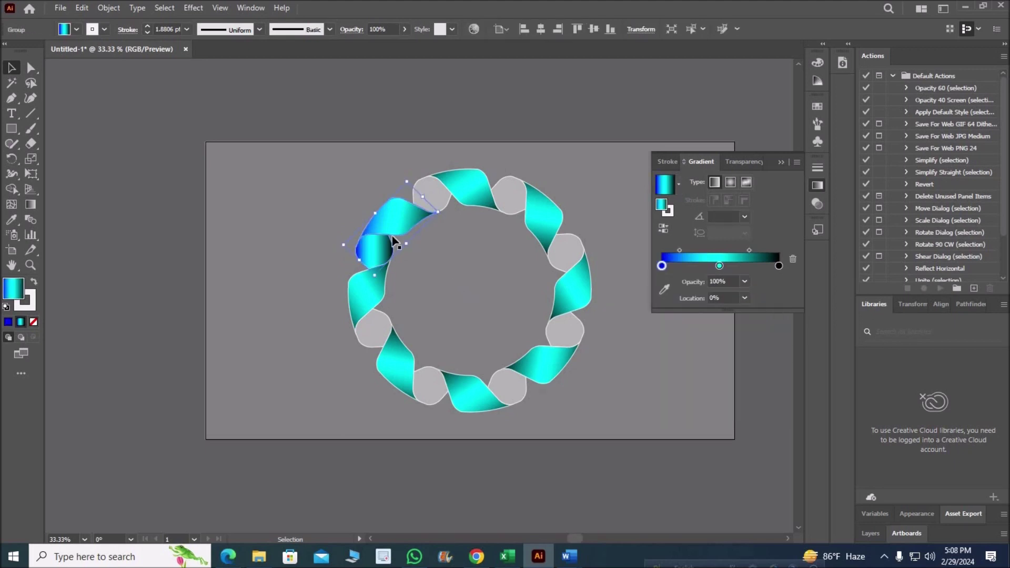
pyautogui.rightClick(395, 224)
pyautogui.press('Escape')
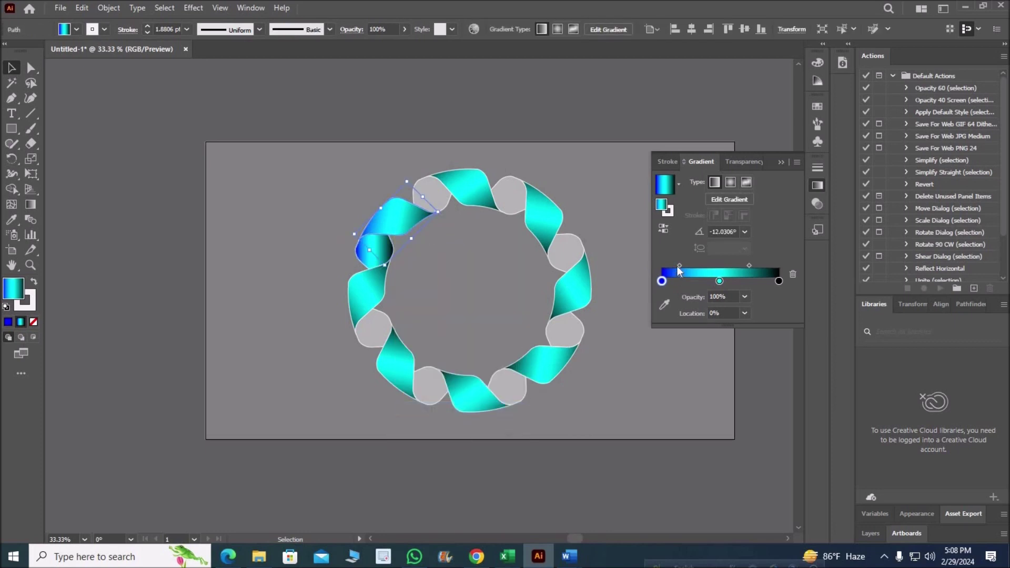
pyautogui.doubleClick(779, 281)
pyautogui.click(687, 321)
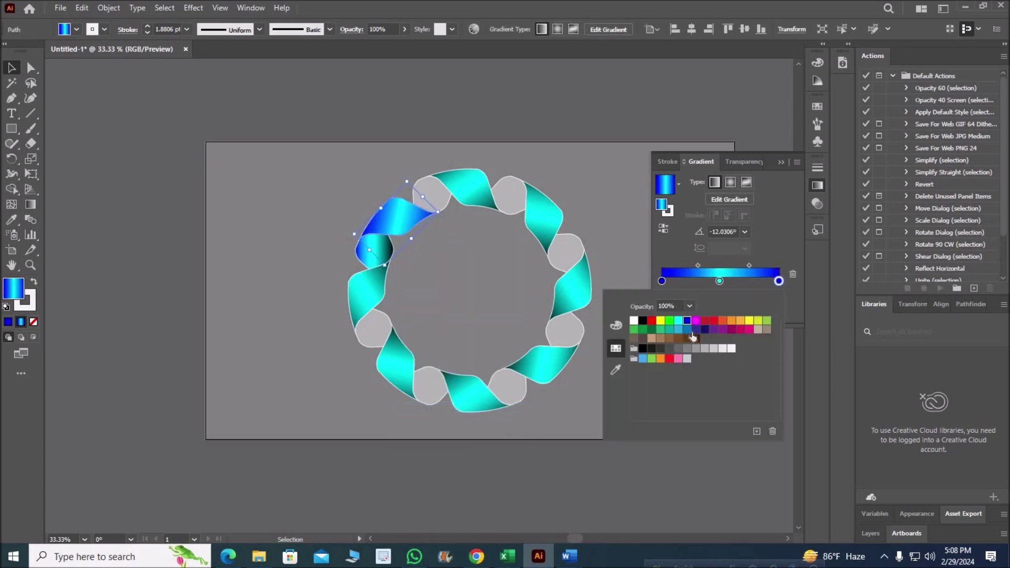
pyautogui.moveTo(750, 265); pyautogui.dragTo(729, 265)
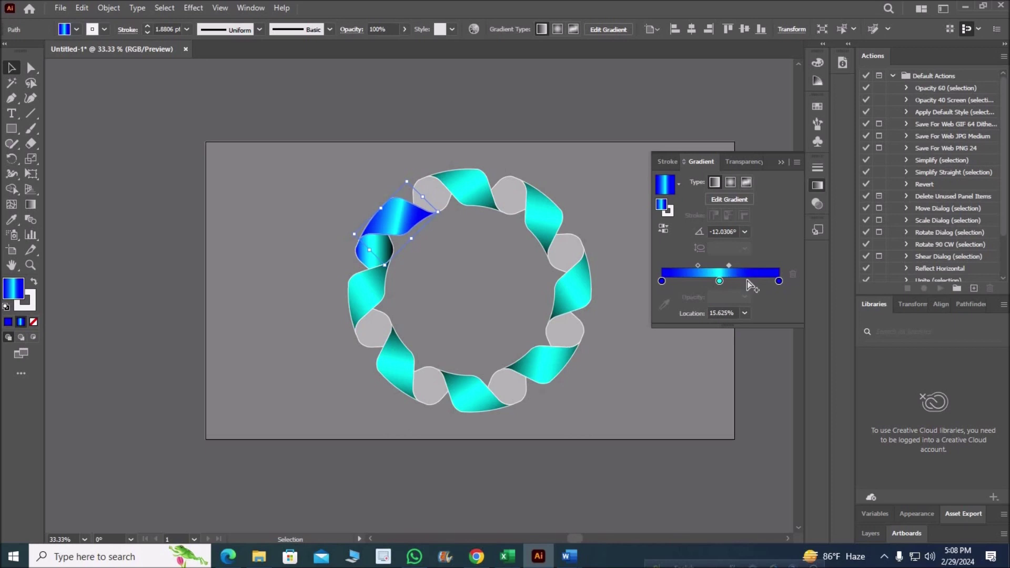
# Step: Fill the adjacent fold with solid blue, then lighten it in the Color Picker
pyautogui.click(374, 252)
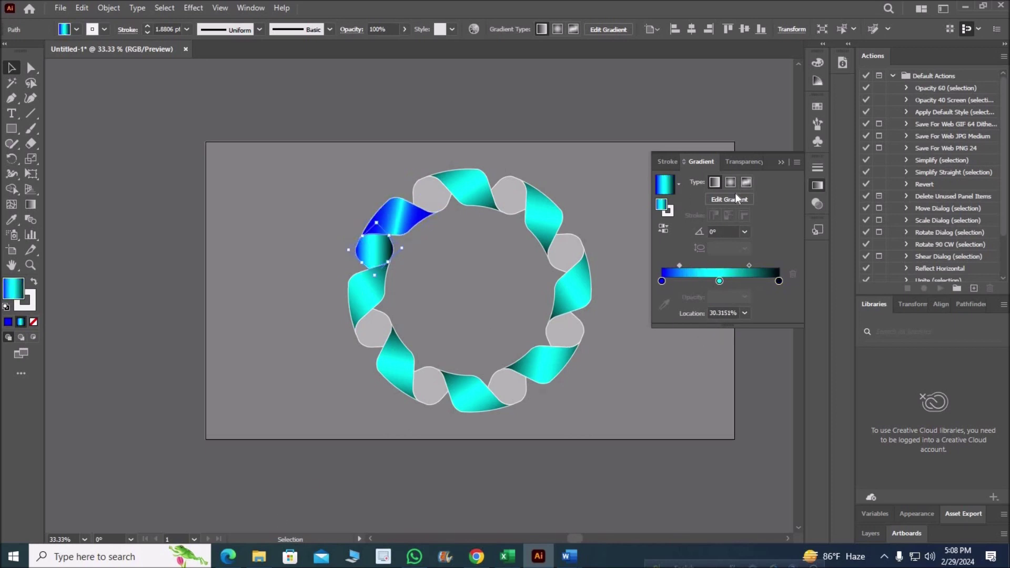
pyautogui.click(76, 29)
pyautogui.click(86, 60)
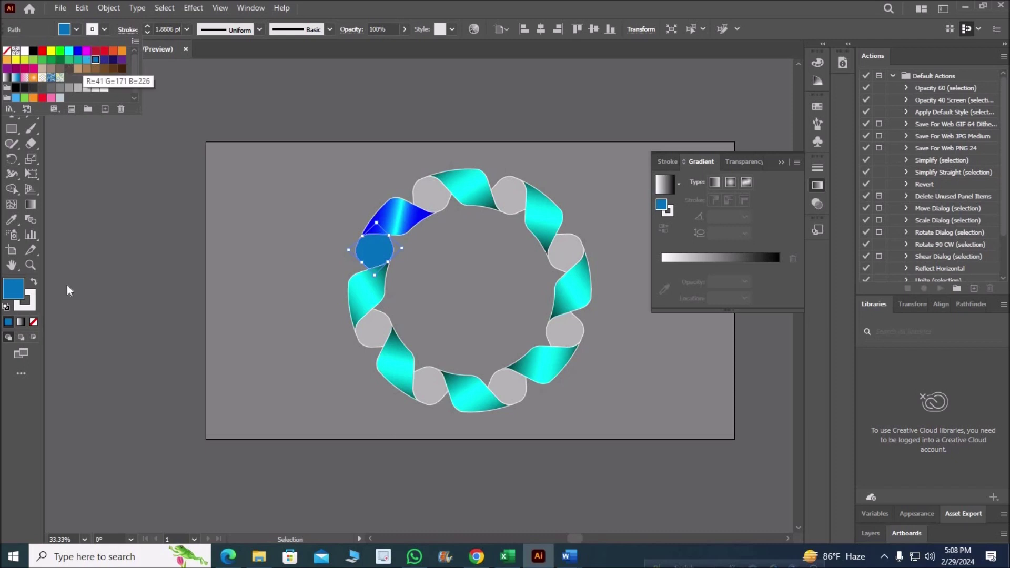
pyautogui.doubleClick(13, 289)
pyautogui.click(691, 241)
pyautogui.press('Return')
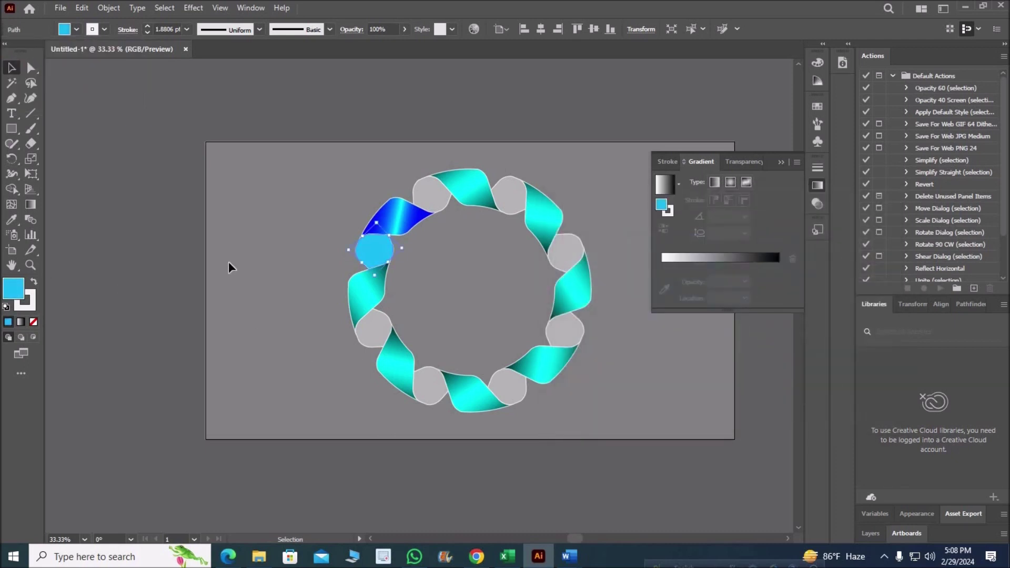
# Step: Unlock all objects and cut away the grey background rectangle
pyautogui.click(228, 261)
pyautogui.click(108, 8)
pyautogui.press('Return')
pyautogui.rightClick(241, 191)
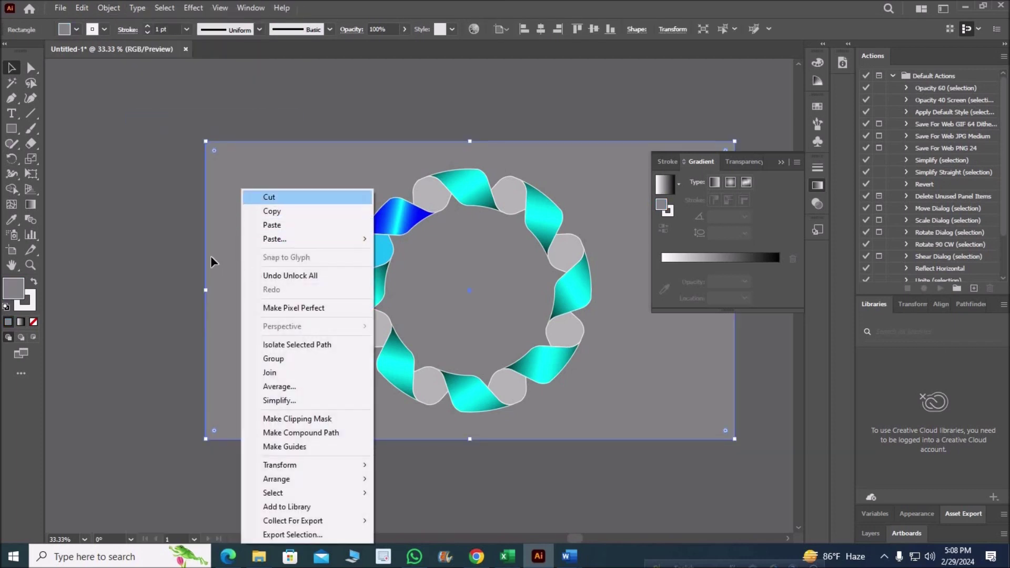
pyautogui.click(258, 194)
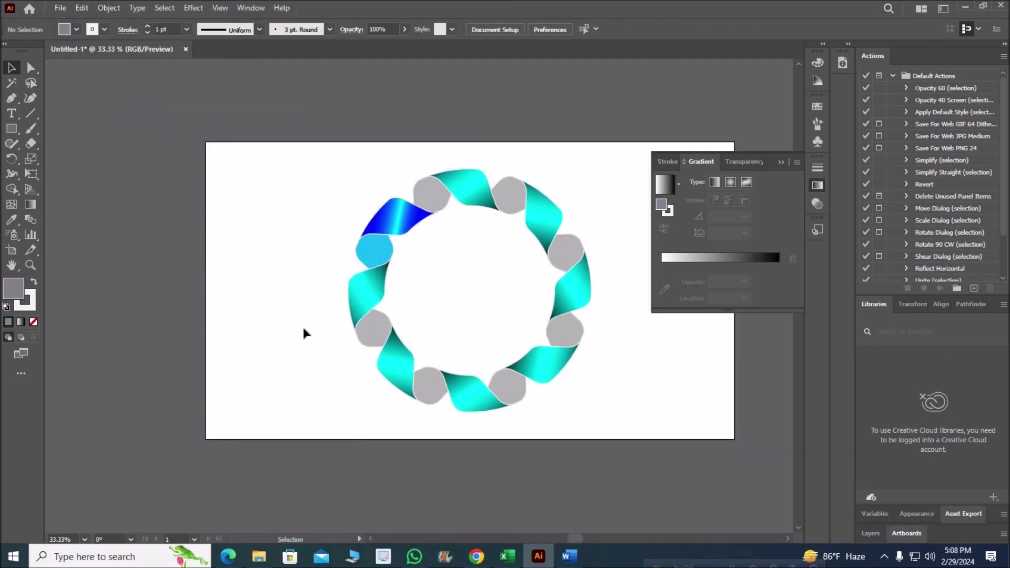
# Step: Eyedropper the blue gradient onto the two left ribbon segments
pyautogui.click(367, 294)
pyautogui.press('i')
pyautogui.click(389, 215)
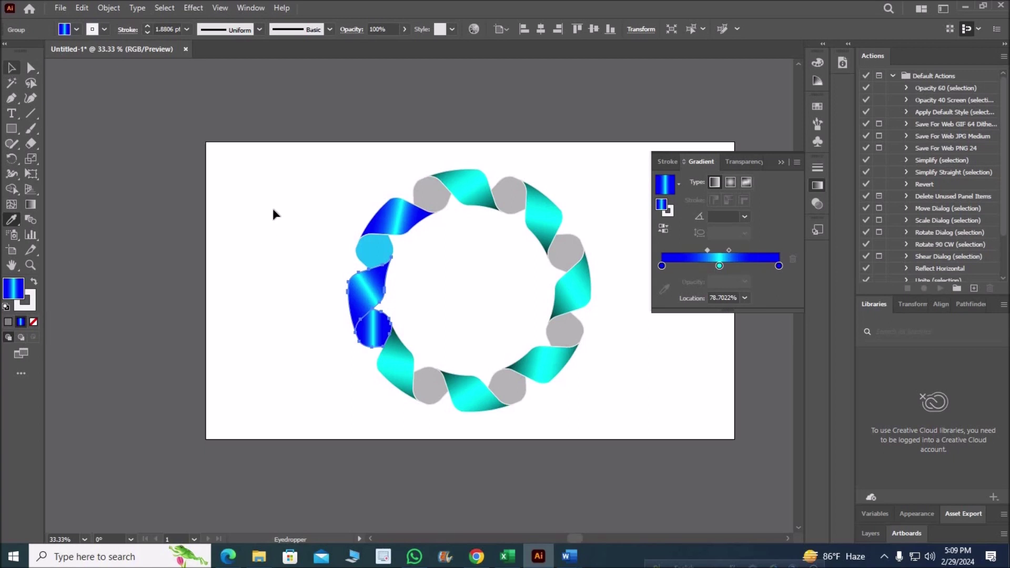
pyautogui.press('v')
# Step: Ungroup the ring and each of its ribbon pieces into separate objects
pyautogui.rightClick(548, 368)
pyautogui.click(461, 316)
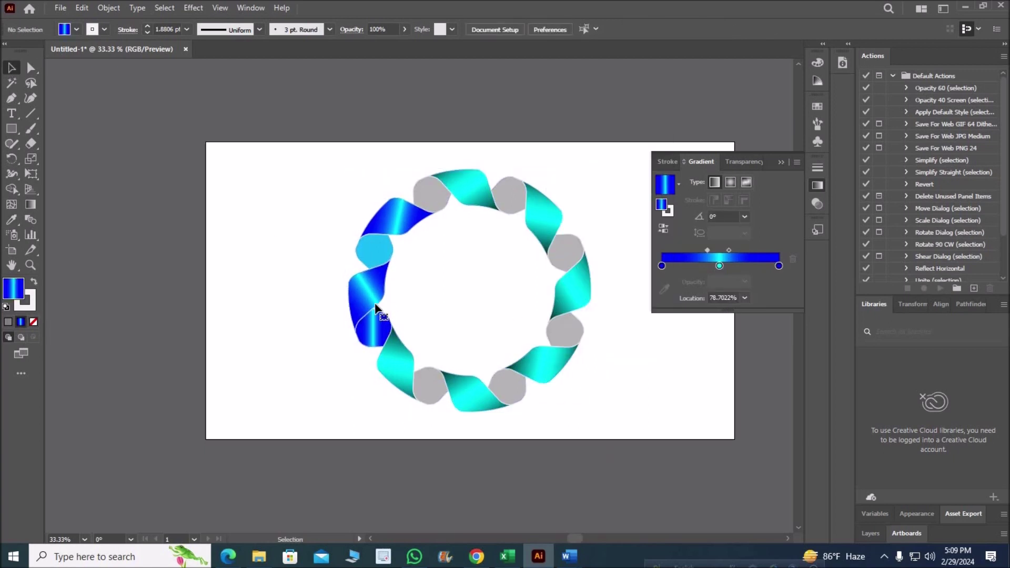
pyautogui.rightClick(375, 308)
pyautogui.click(416, 187)
pyautogui.rightClick(406, 369)
pyautogui.click(474, 399)
pyautogui.rightClick(474, 399)
pyautogui.click(526, 283)
pyautogui.rightClick(557, 368)
pyautogui.click(606, 255)
pyautogui.rightClick(582, 292)
pyautogui.click(602, 168)
pyautogui.rightClick(546, 307)
pyautogui.click(565, 361)
pyautogui.click(471, 181)
pyautogui.rightClick(471, 343)
# Step: Eyedropper the light blue onto the lower-left fold
pyautogui.click(361, 316)
pyautogui.press('i')
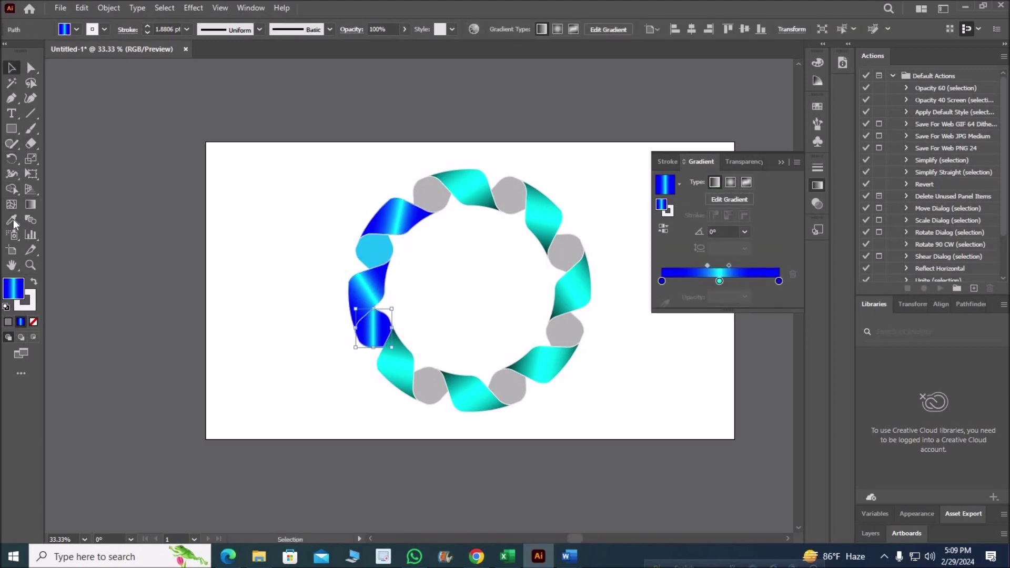
pyautogui.click(373, 251)
pyautogui.click(12, 67)
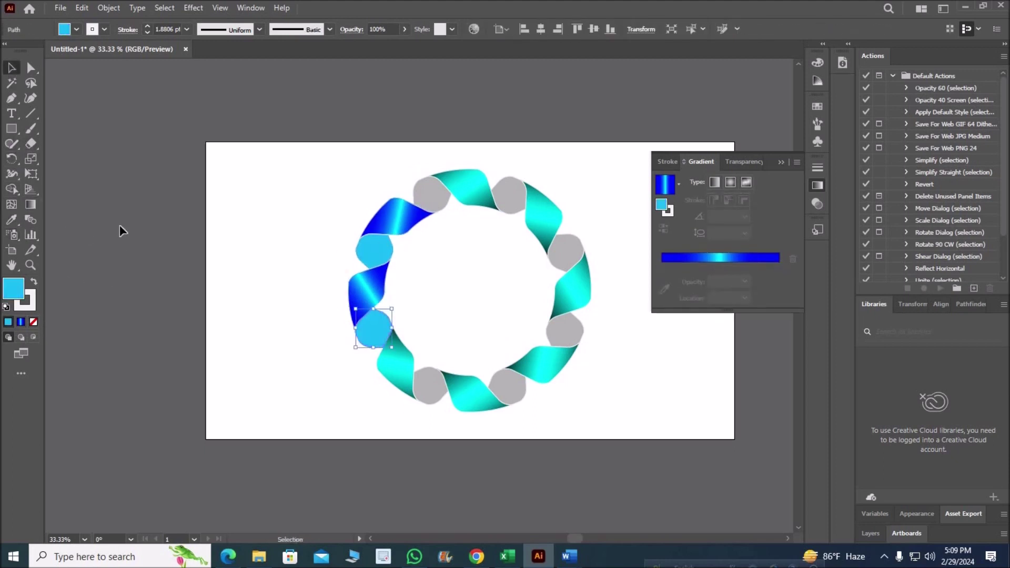
# Step: Select the five teal ribbon pieces and eyedropper the blue gradient onto them
pyautogui.click(399, 369)
pyautogui.keyDown('shift'); pyautogui.click(547, 363); pyautogui.keyUp('shift')
pyautogui.keyDown('shift'); pyautogui.click(571, 287); pyautogui.keyUp('shift')
pyautogui.keyDown('shift'); pyautogui.click(539, 213); pyautogui.keyUp('shift')
pyautogui.keyDown('shift'); pyautogui.click(463, 181); pyautogui.keyUp('shift')
pyautogui.press('i')
pyautogui.click(396, 215)
pyautogui.click(11, 67)
pyautogui.click(256, 219)
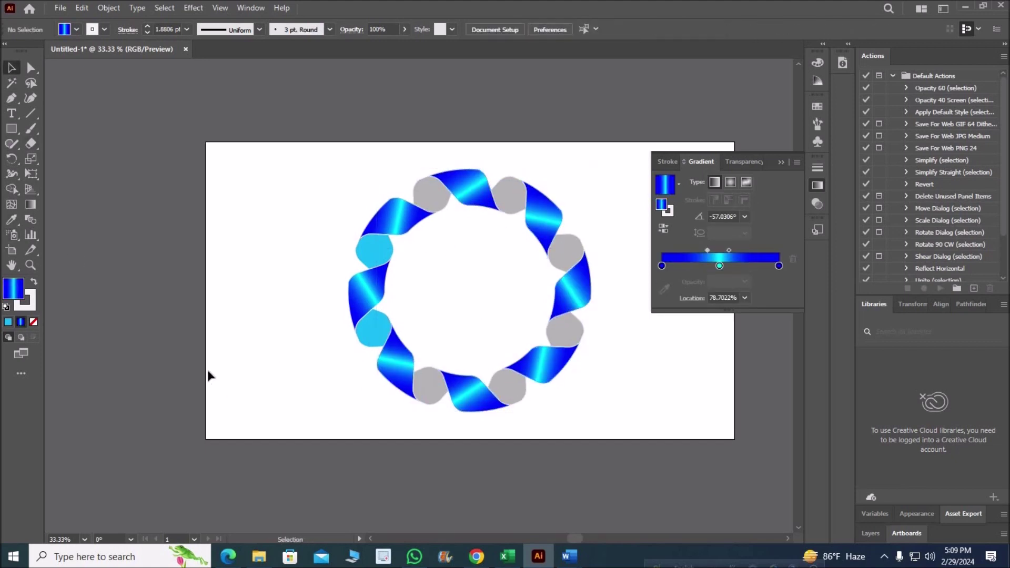
# Step: Shift-select all the grey folds around the ring
pyautogui.click(377, 328)
pyautogui.keyDown('shift'); pyautogui.click(374, 252); pyautogui.keyUp('shift')
pyautogui.keyDown('shift'); pyautogui.click(429, 387); pyautogui.keyUp('shift')
pyautogui.keyDown('shift'); pyautogui.click(571, 343); pyautogui.keyUp('shift')
pyautogui.keyDown('shift'); pyautogui.click(575, 251); pyautogui.keyUp('shift')
pyautogui.keyDown('shift'); pyautogui.click(511, 196); pyautogui.keyUp('shift')
pyautogui.keyDown('shift'); pyautogui.click(442, 196); pyautogui.keyUp('shift')
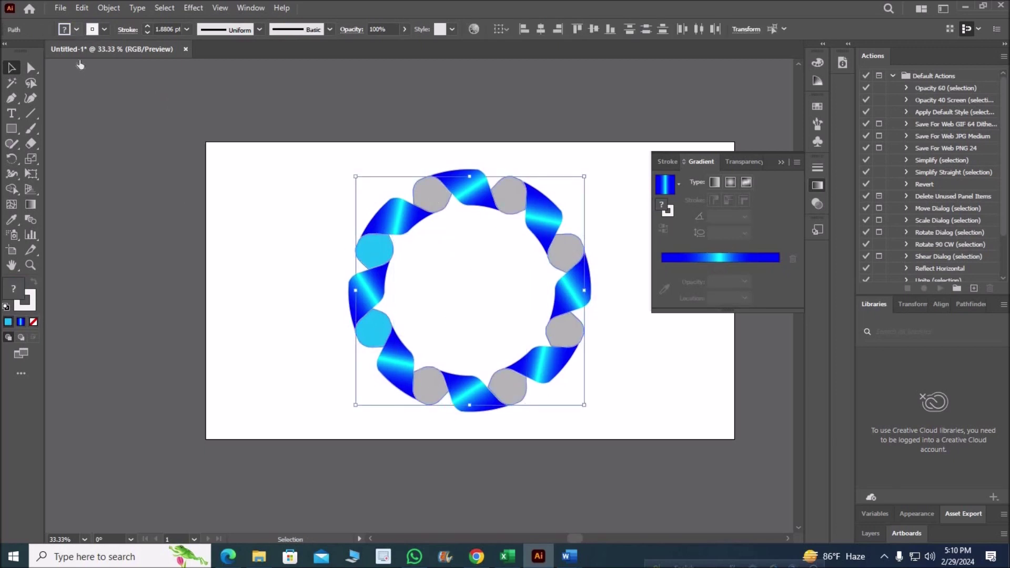
# Step: Fill the selected folds with a bright light cyan from the Color Picker
pyautogui.click(64, 28)
pyautogui.click(86, 60)
pyautogui.doubleClick(13, 289)
pyautogui.moveTo(632, 243); pyautogui.dragTo(671, 243)
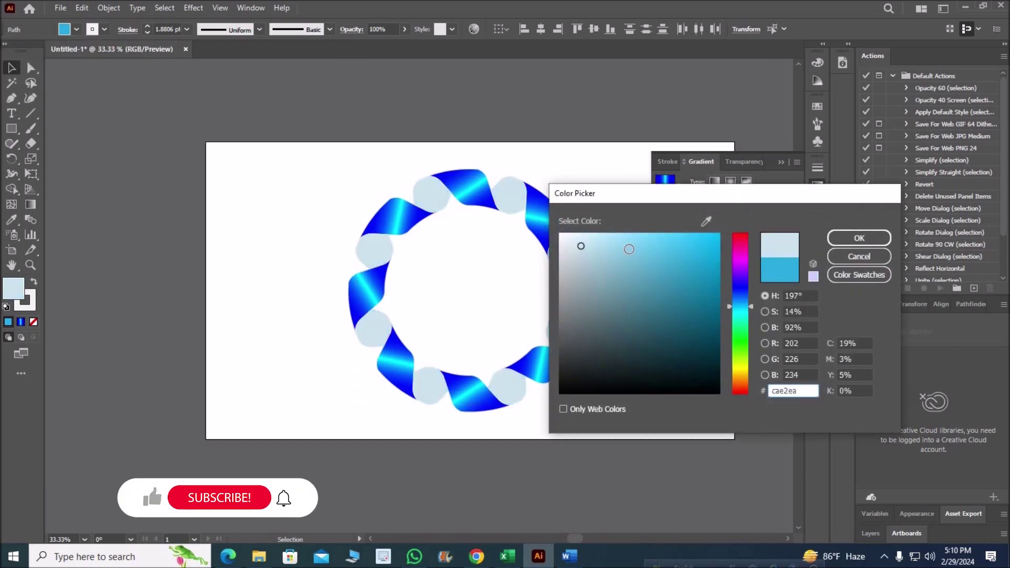
pyautogui.click(665, 240)
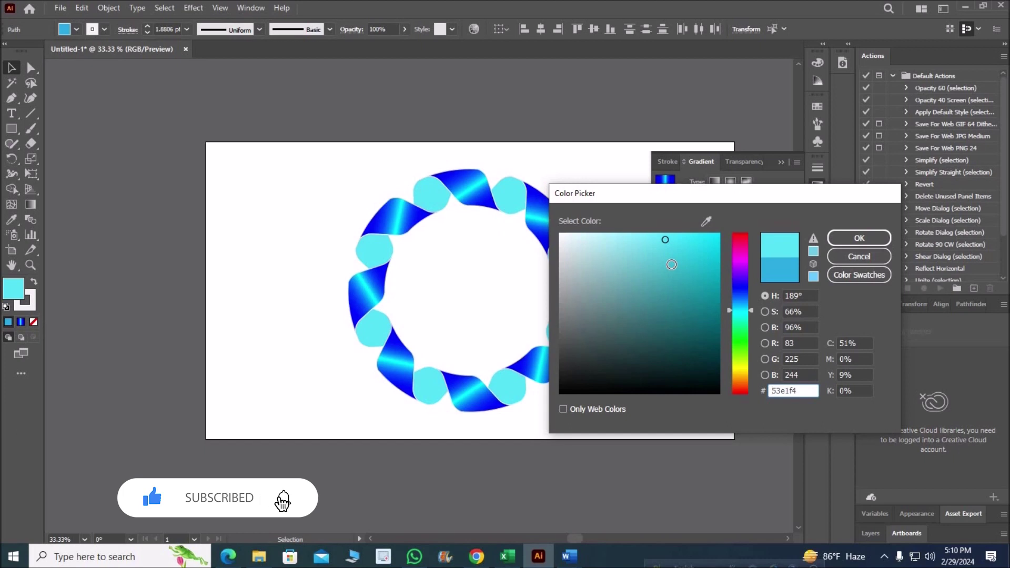
pyautogui.click(680, 247)
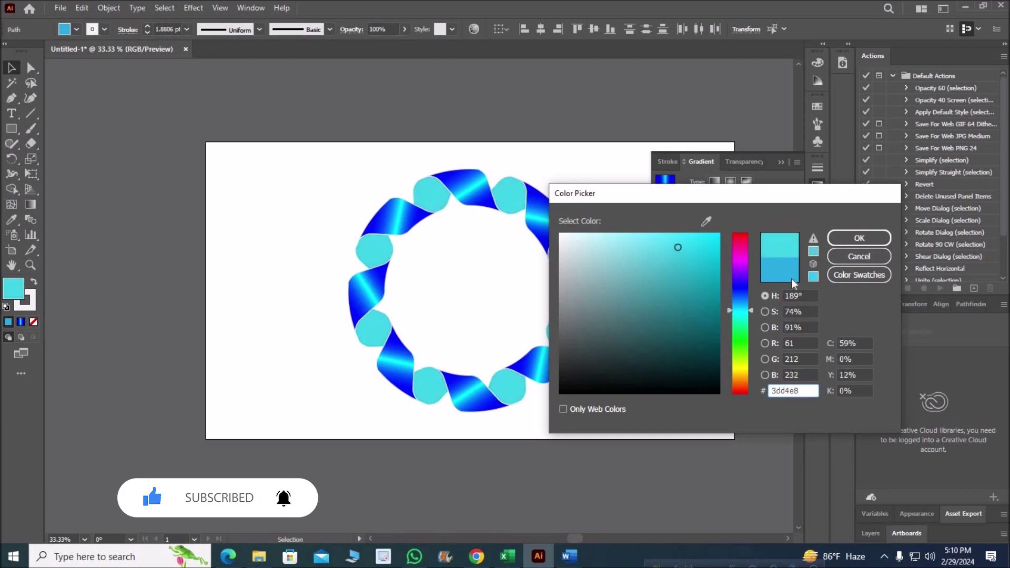
pyautogui.click(842, 243)
# Step: Marquee-select the entire ring and group all its pieces
pyautogui.click(704, 354)
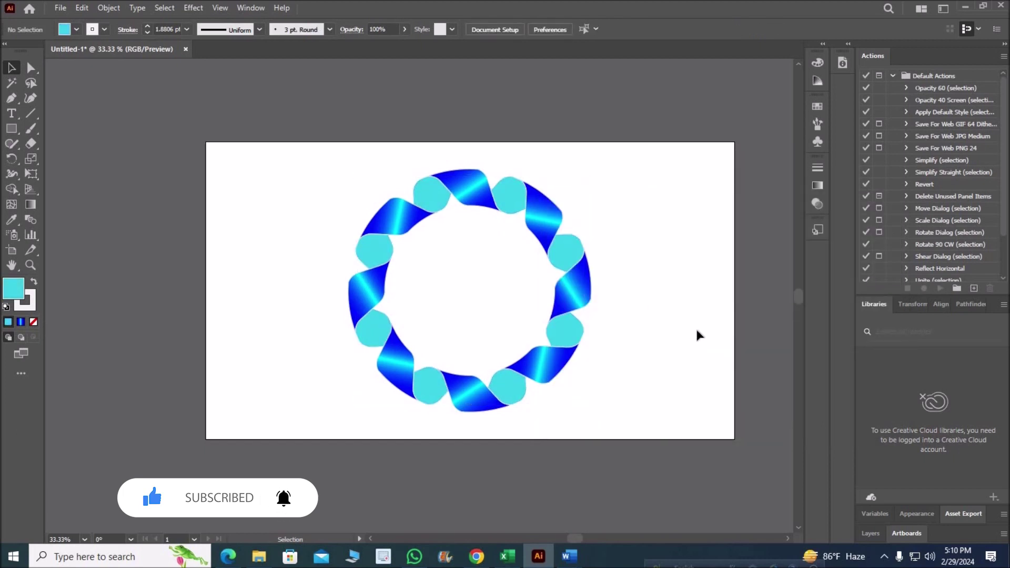
pyautogui.moveTo(648, 423); pyautogui.dragTo(234, 302)
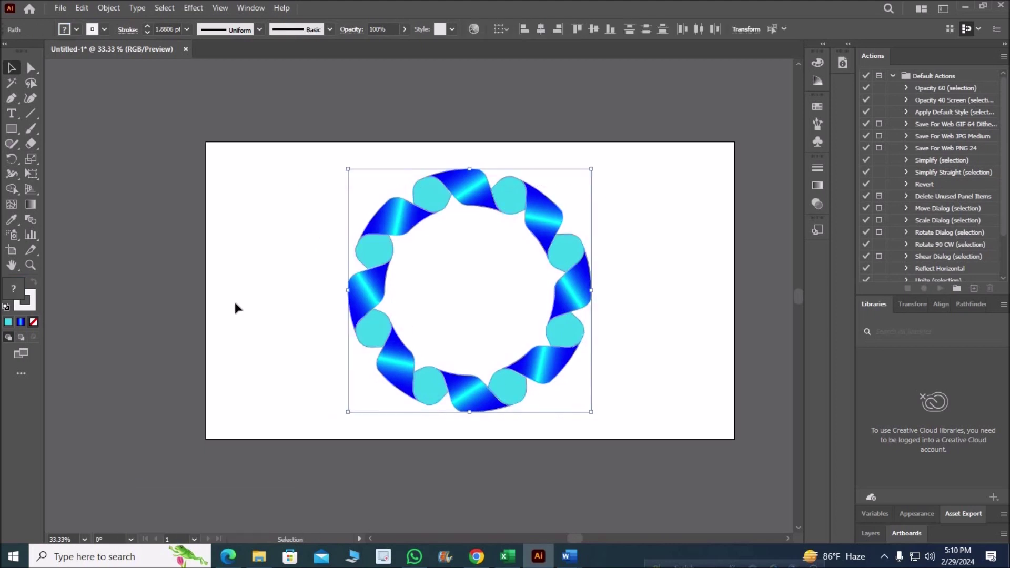
pyautogui.click(234, 302)
pyautogui.click(375, 255)
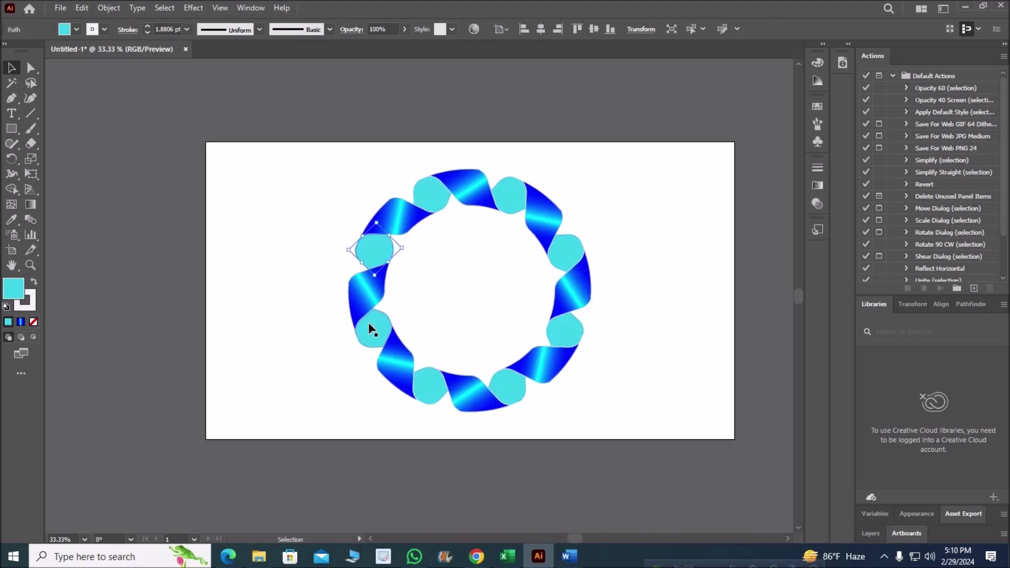
pyautogui.click(358, 374)
pyautogui.moveTo(280, 159); pyautogui.dragTo(610, 448)
pyautogui.rightClick(558, 378)
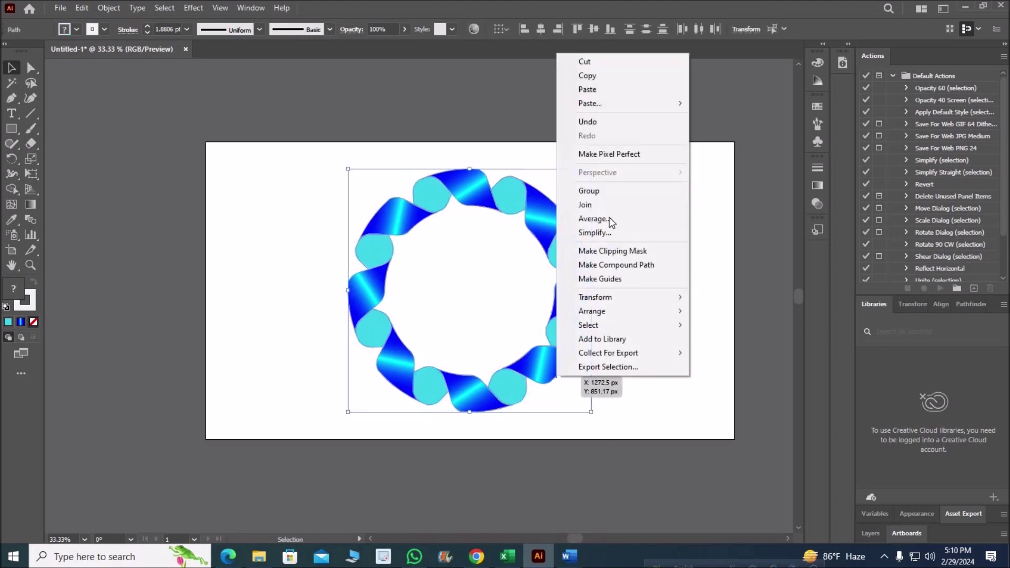
pyautogui.click(589, 191)
pyautogui.click(649, 348)
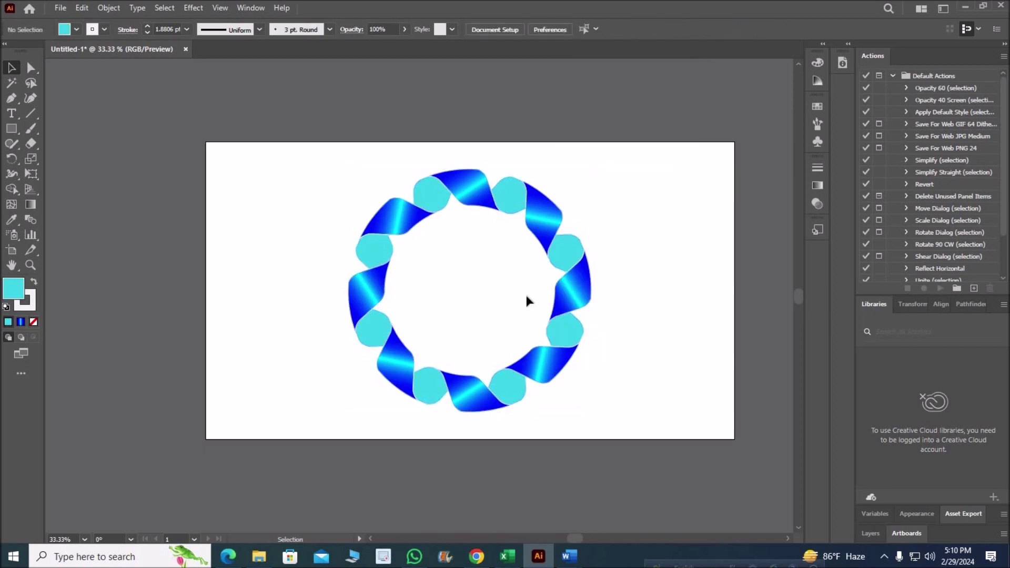
pyautogui.moveTo(279, 145)
pyautogui.mouseDown()
pyautogui.moveTo(593, 414)
pyautogui.moveTo(577, 397)
pyautogui.mouseUp()
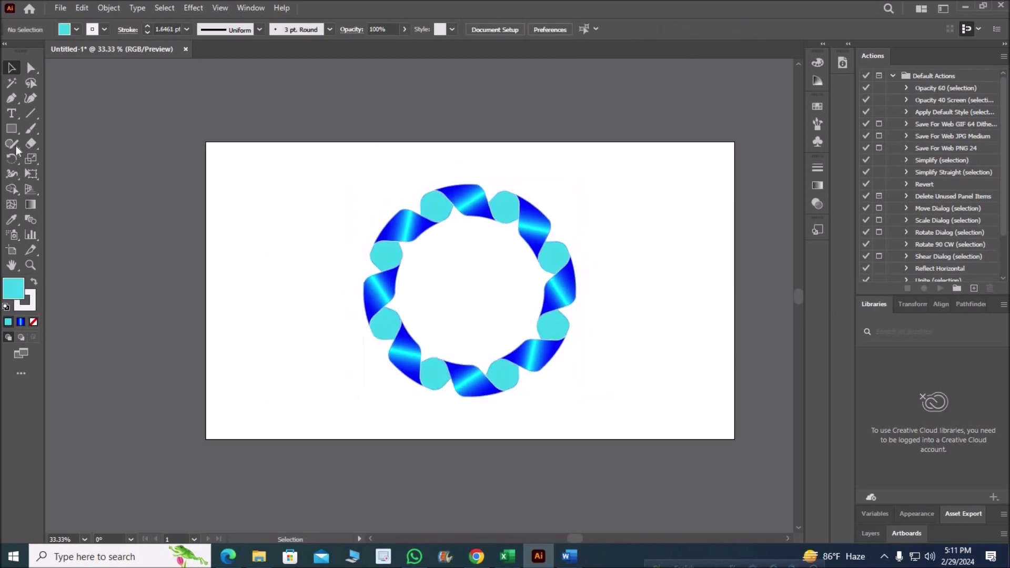
# Step: Scale the ring down slightly and draw a light grey ellipse beside it
pyautogui.moveTo(11, 128); pyautogui.dragTo(78, 157)
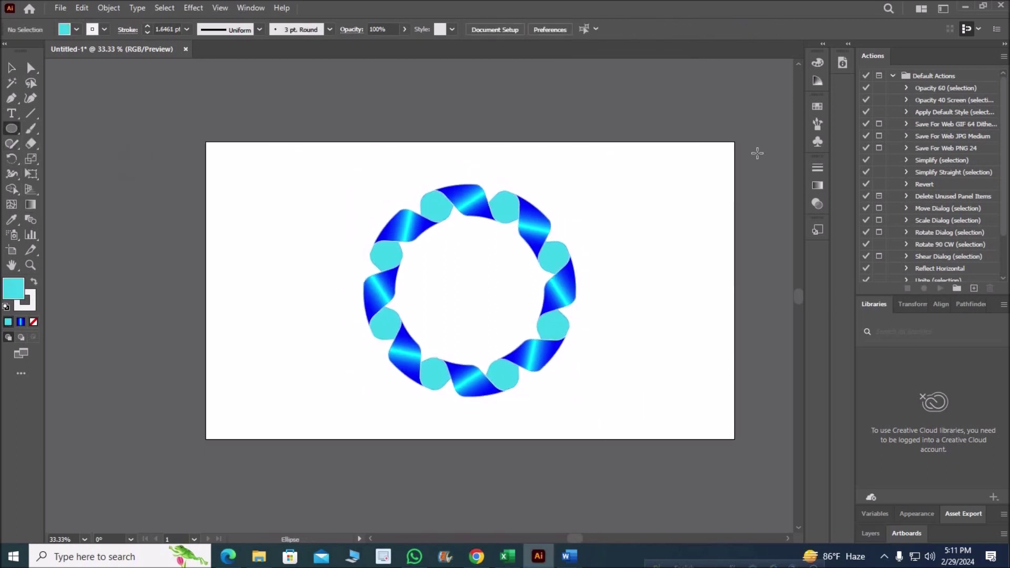
pyautogui.click(76, 29)
pyautogui.click(78, 88)
pyautogui.moveTo(383, 402); pyautogui.dragTo(575, 440)
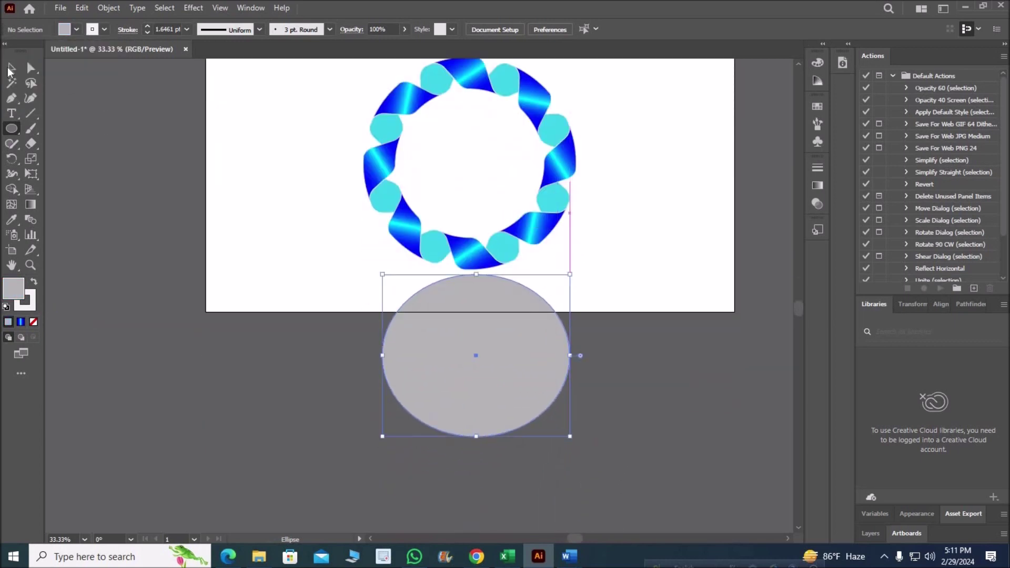
pyautogui.press('v')
pyautogui.moveTo(441, 367); pyautogui.dragTo(255, 251)
# Step: Give the ellipse a reversed radial White, Black gradient fading to transparent, and flatten it
pyautogui.hotkey('ctrl', 'F9')
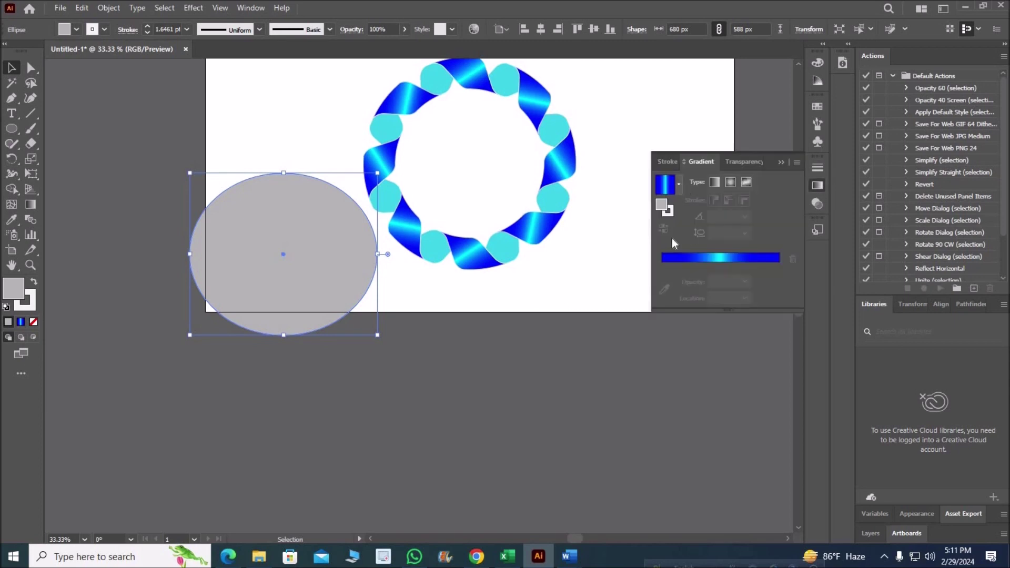
pyautogui.click(679, 184)
pyautogui.scroll(2, 648, 250)
pyautogui.click(610, 208)
pyautogui.click(731, 182)
pyautogui.click(664, 229)
pyautogui.moveTo(720, 265); pyautogui.dragTo(691, 266)
pyautogui.moveTo(292, 197); pyautogui.dragTo(291, 288)
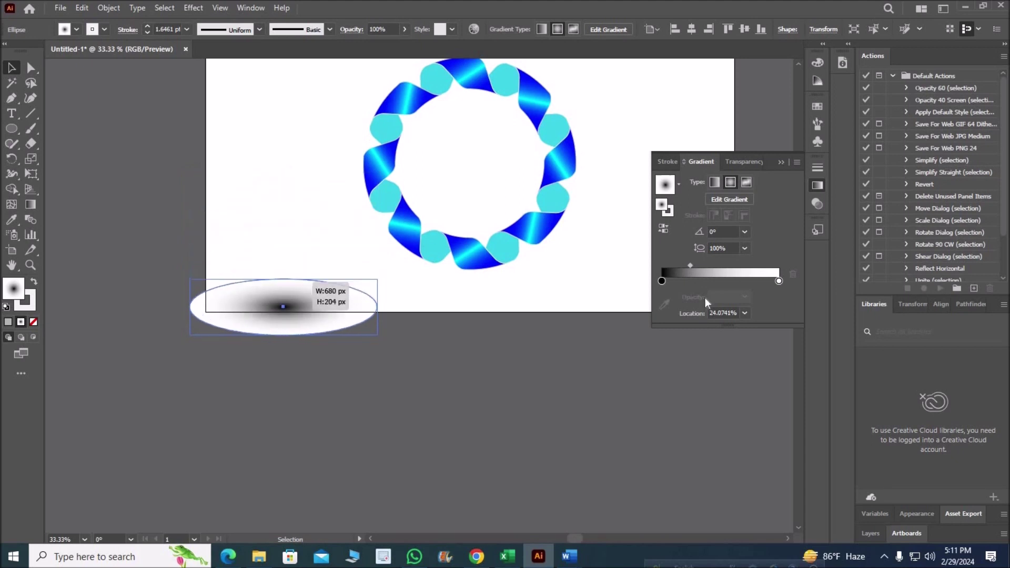
pyautogui.click(745, 297)
# Step: Move the shadow under the ring, soften its falloff, and send it to back
pyautogui.moveTo(294, 315); pyautogui.dragTo(480, 279)
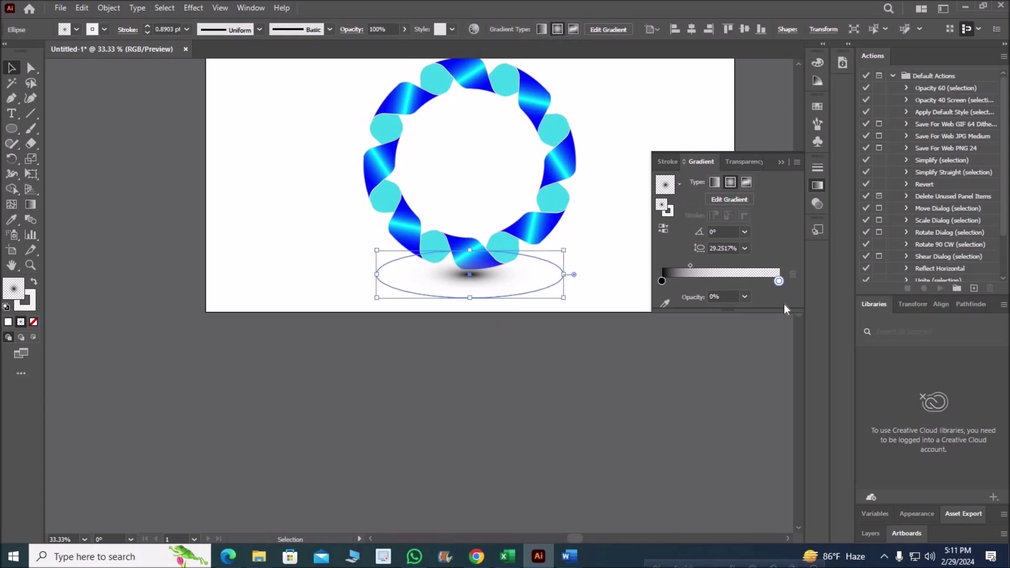
pyautogui.moveTo(691, 266); pyautogui.dragTo(712, 265)
pyautogui.click(540, 383)
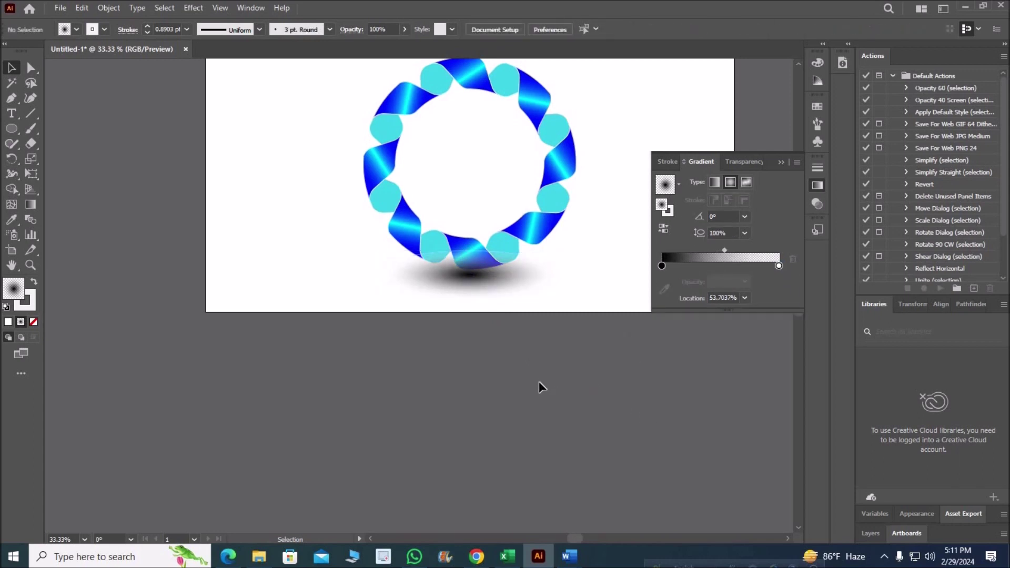
pyautogui.rightClick(480, 291)
pyautogui.moveTo(515, 478)
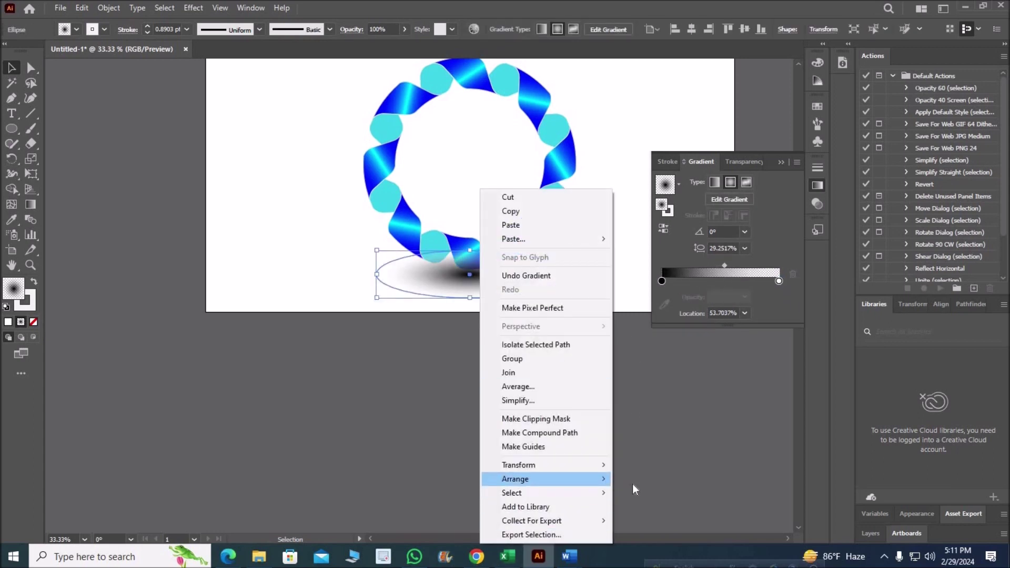
pyautogui.click(653, 521)
# Step: Make the shadow ellipse shorter and nudge it into place
pyautogui.click(547, 476)
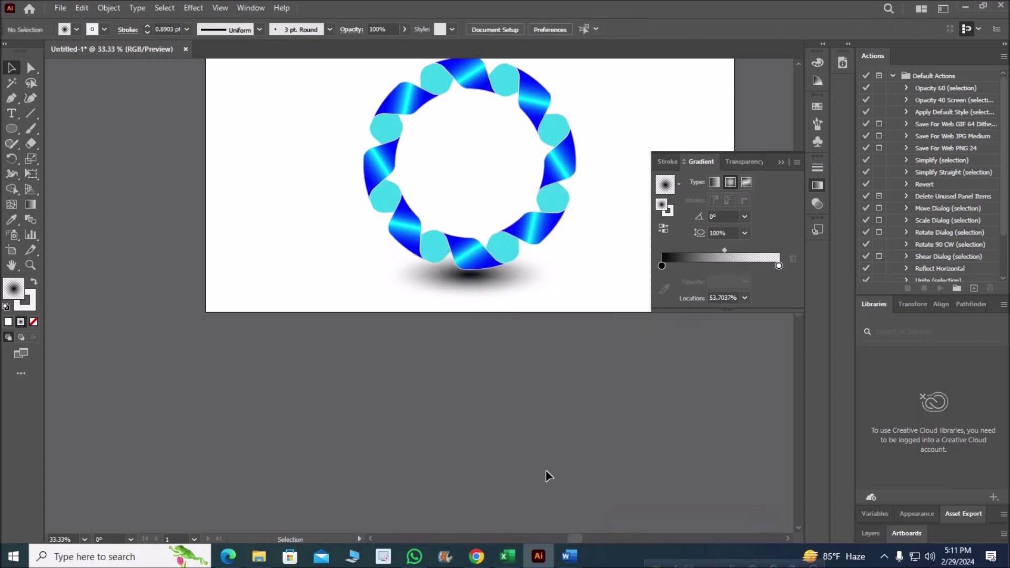
pyautogui.click(480, 301)
pyautogui.moveTo(470, 293)
pyautogui.mouseDown()
pyautogui.moveTo(471, 284)
pyautogui.moveTo(505, 281)
pyautogui.mouseUp()
pyautogui.click(530, 379)
pyautogui.click(530, 377)
pyautogui.click(782, 162)
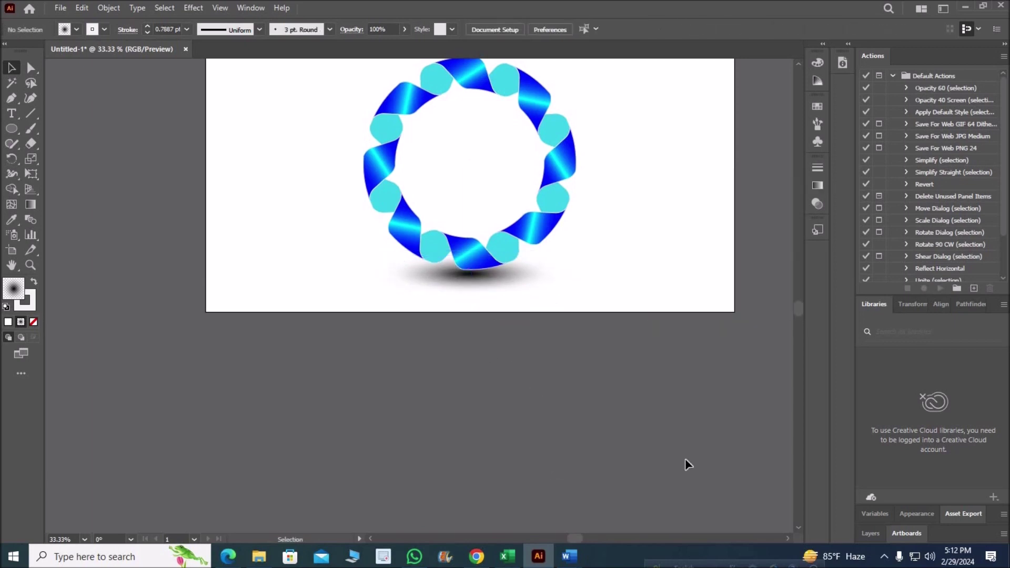
pyautogui.scroll(1, 719, 469)
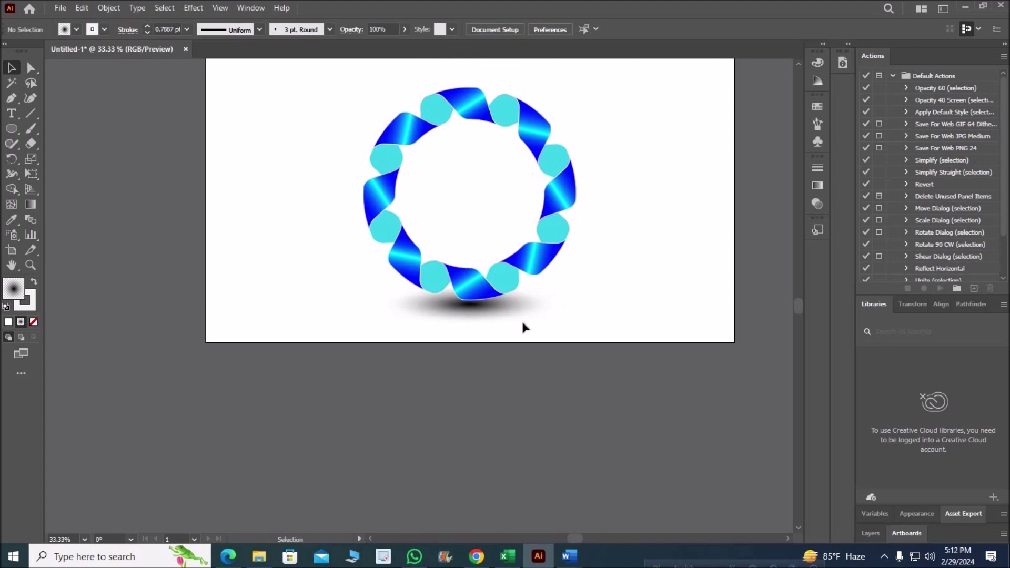